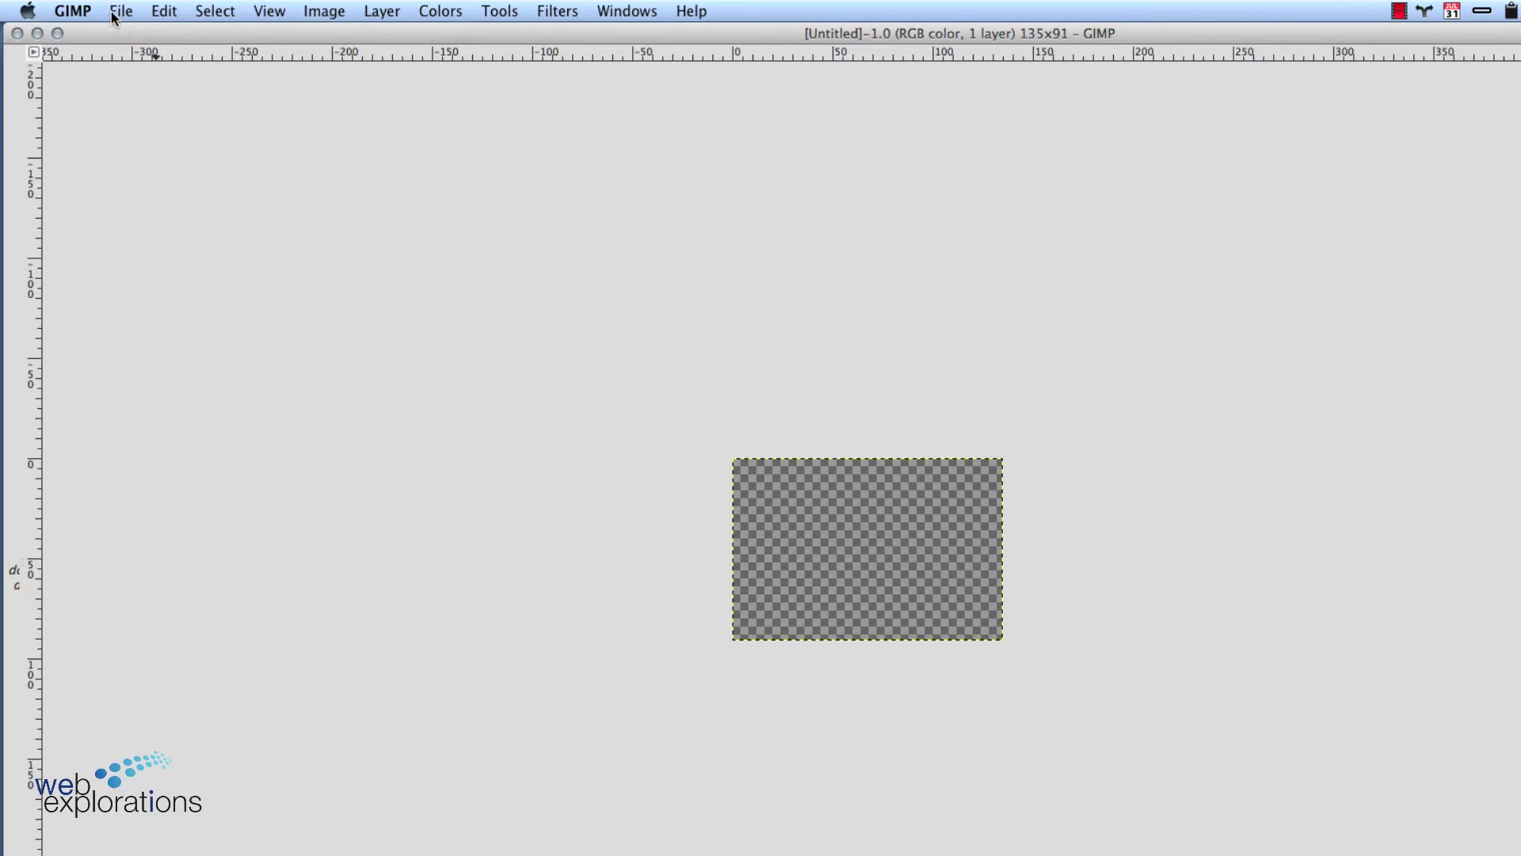
- Open the File menu to start another image
{"action": "left_click", "coordinate": [111, 15]}
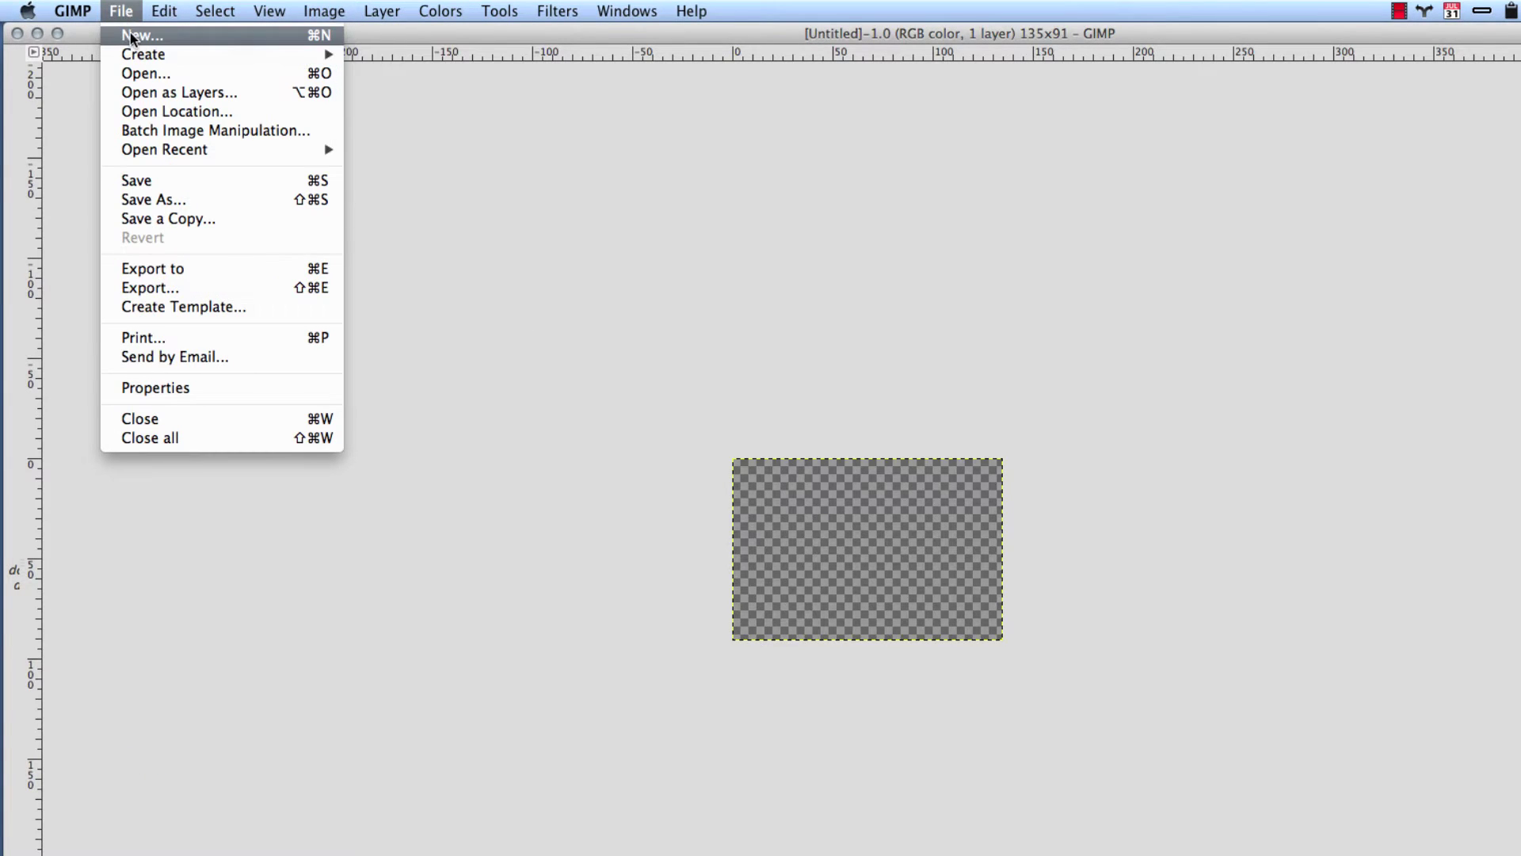
- Create a new transparent 135 × 97 pixel image, changing the height from 91 to 97
{"action": "left_click", "coordinate": [132, 39]}
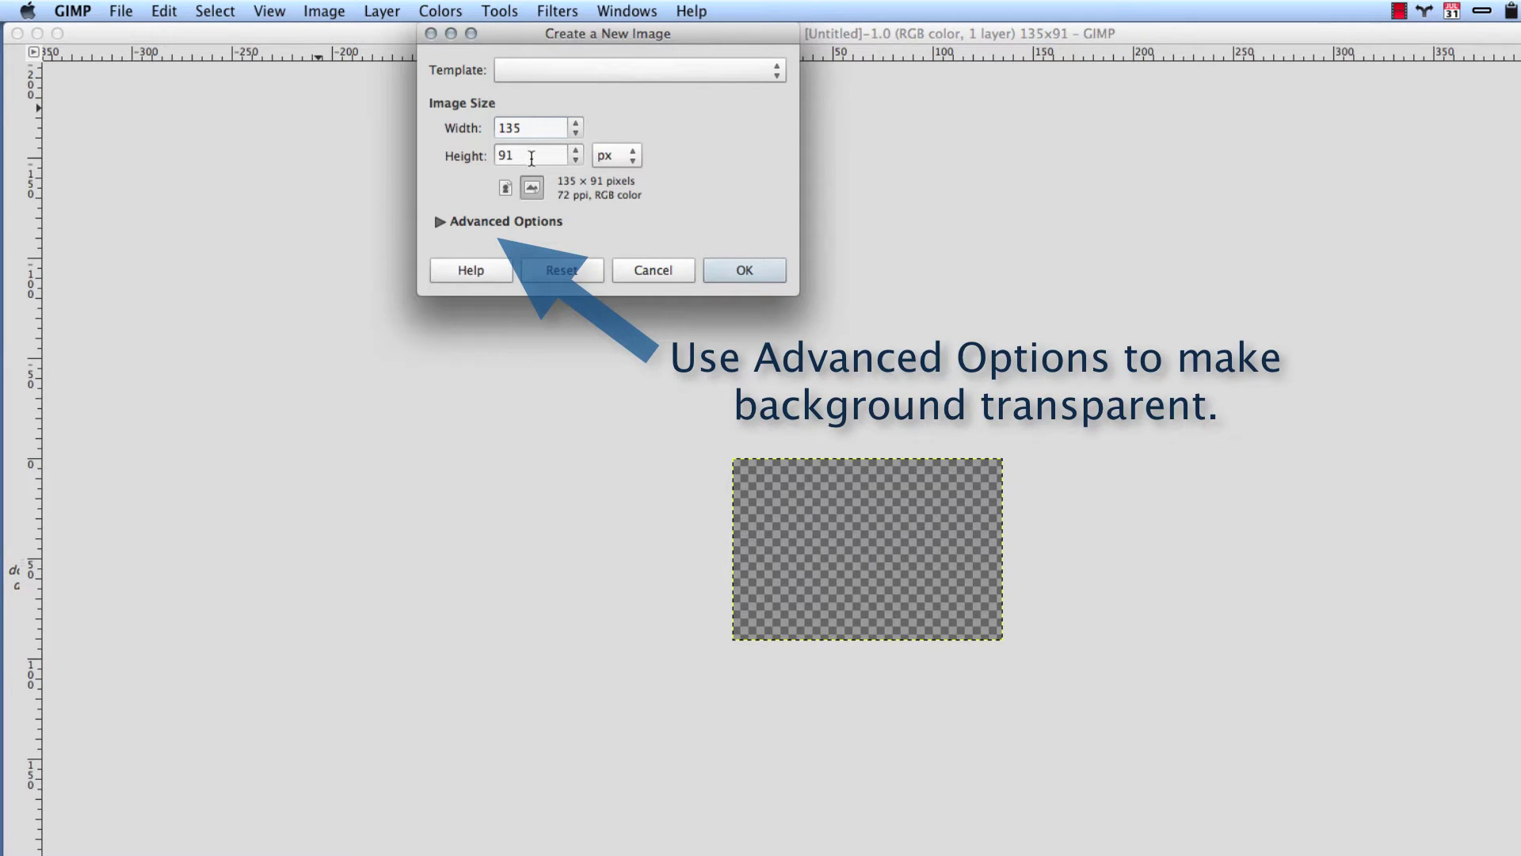
{"action": "left_click", "coordinate": [526, 155]}
{"action": "key", "text": "BackSpace"}
{"action": "type", "text": "7"}
{"action": "key", "text": "Tab"}
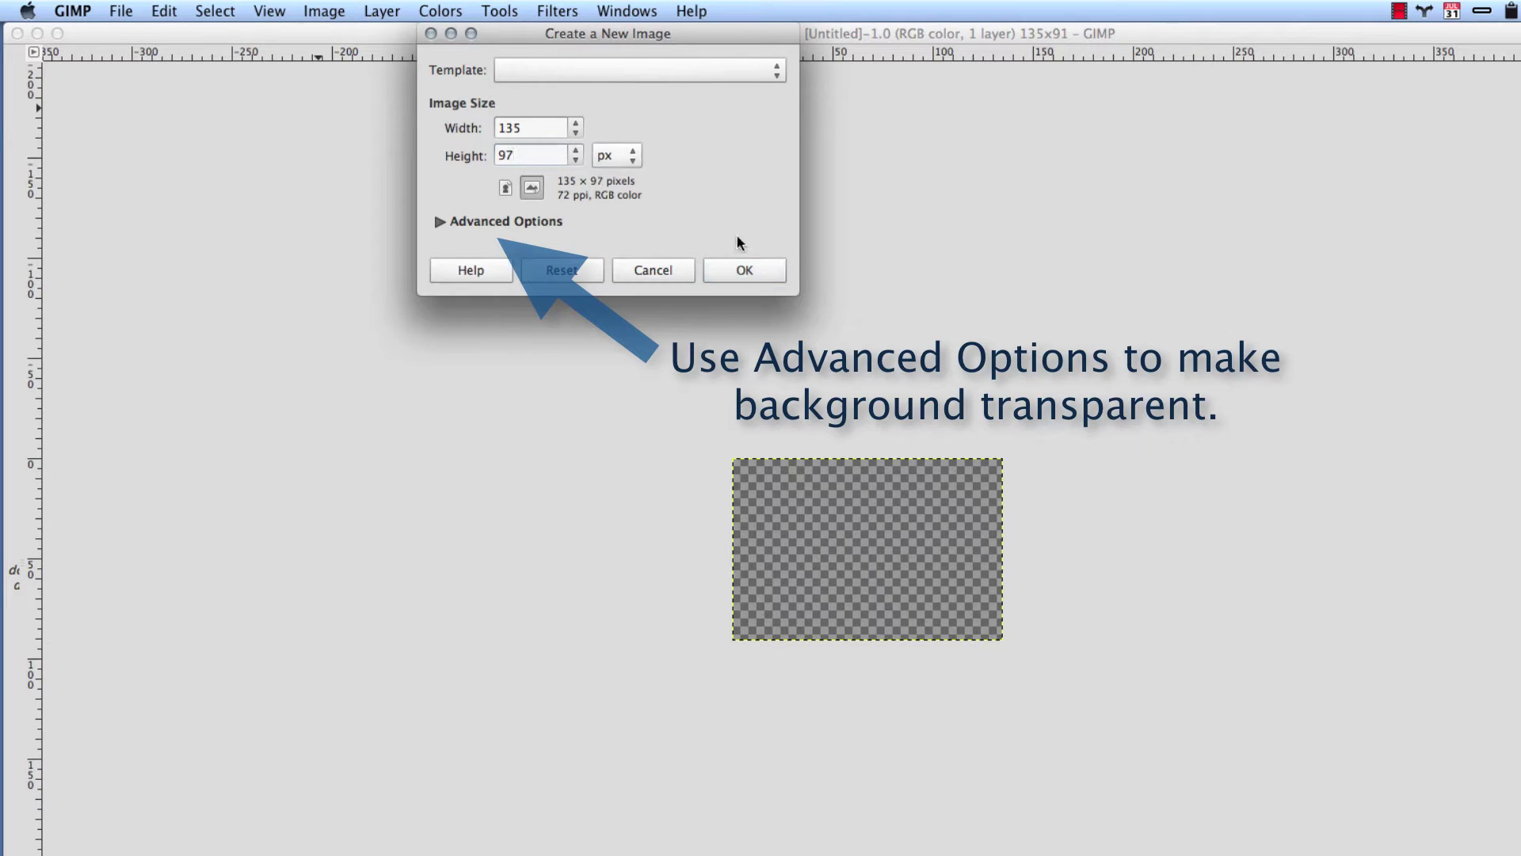
{"action": "left_click", "coordinate": [740, 271]}
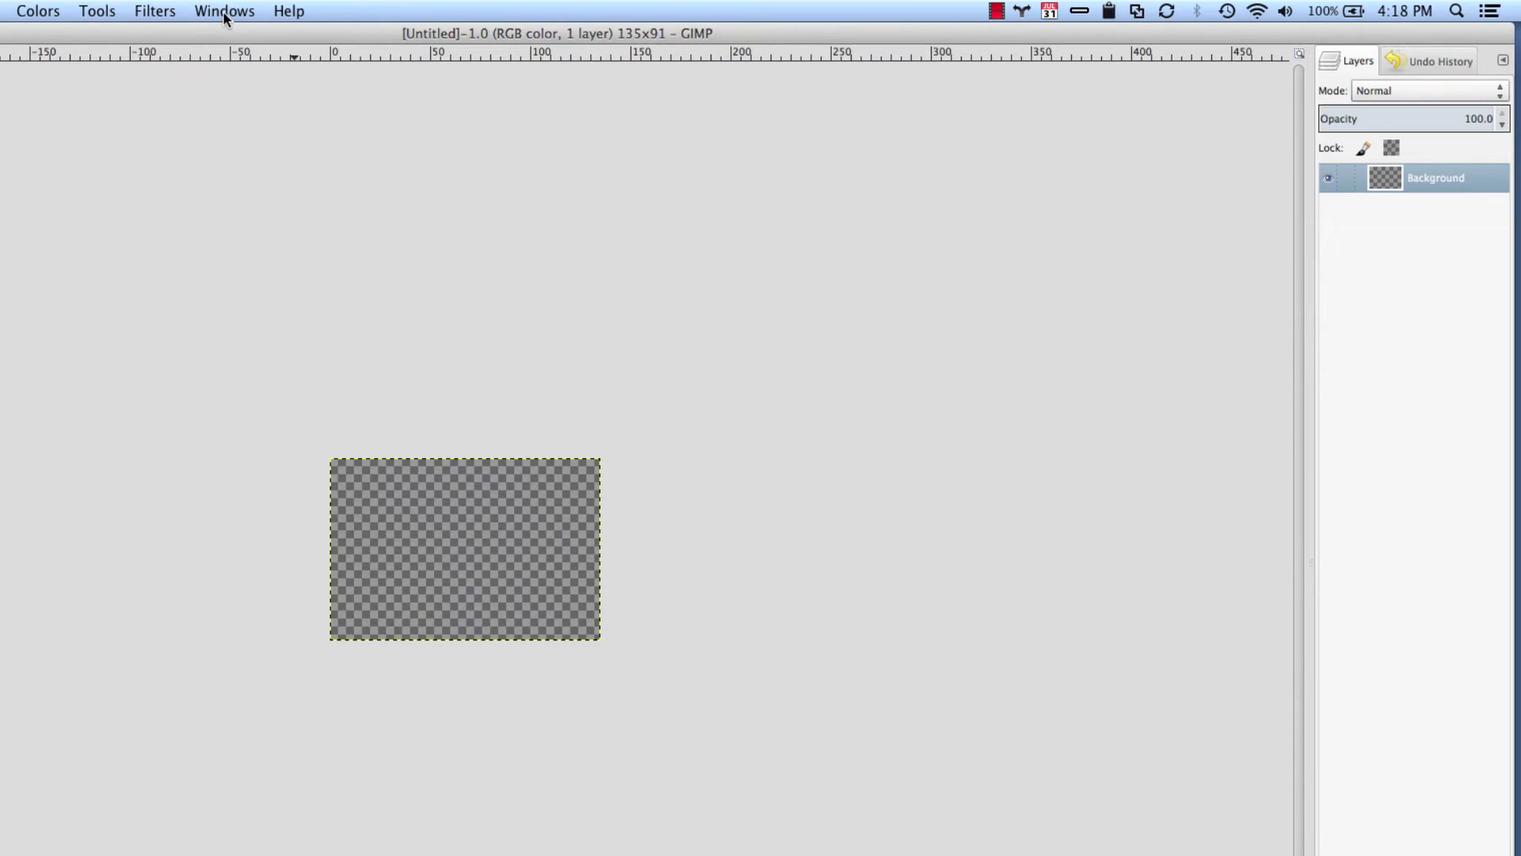
- Toggle the Layers panel from the Windows dockable dialogs list
{"action": "left_click", "coordinate": [224, 15]}
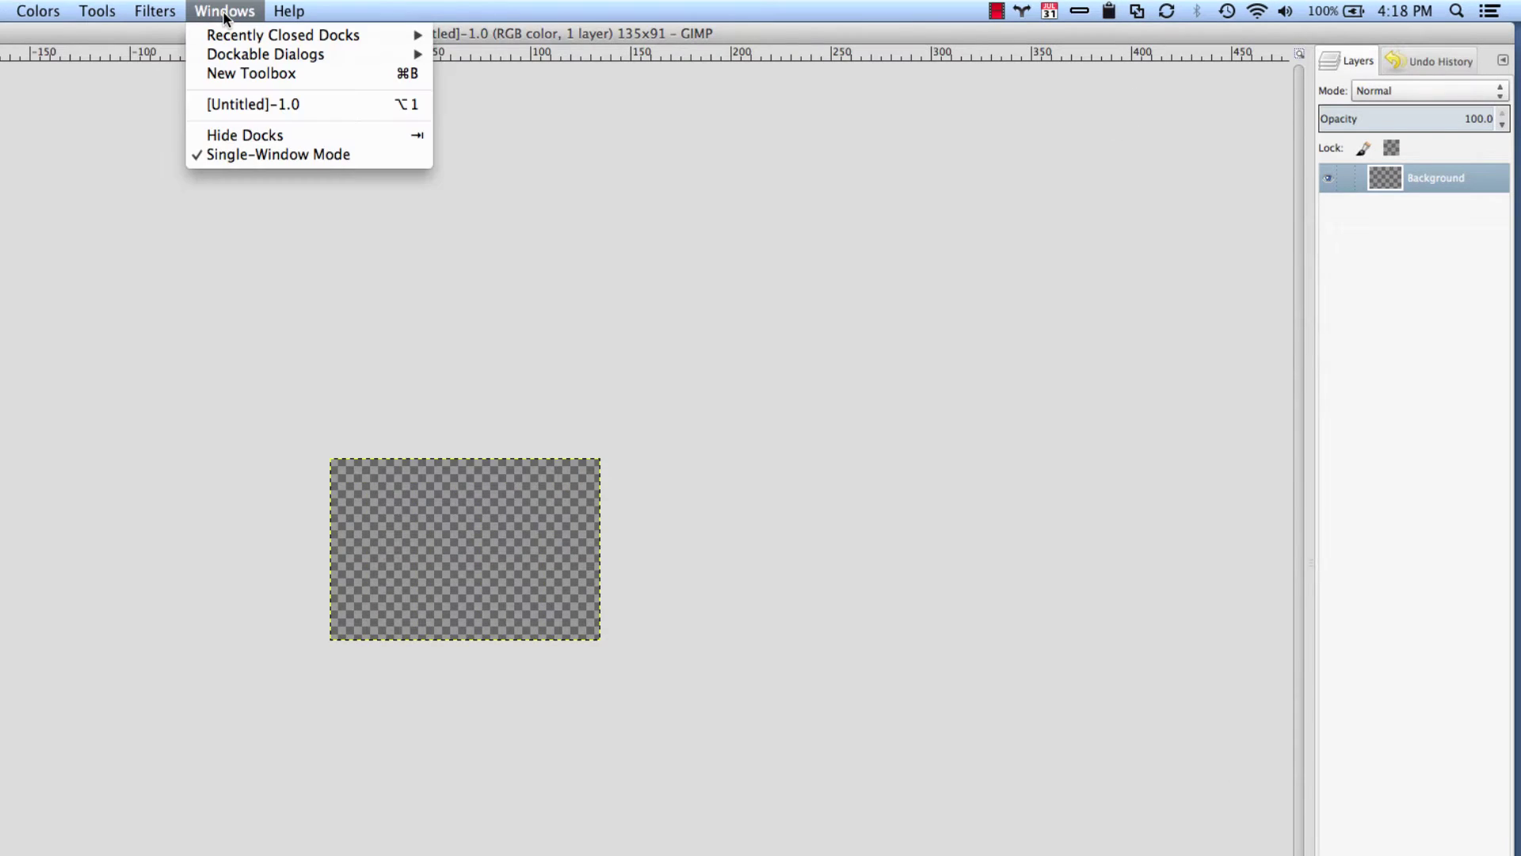
{"action": "mouse_move", "coordinate": [266, 55]}
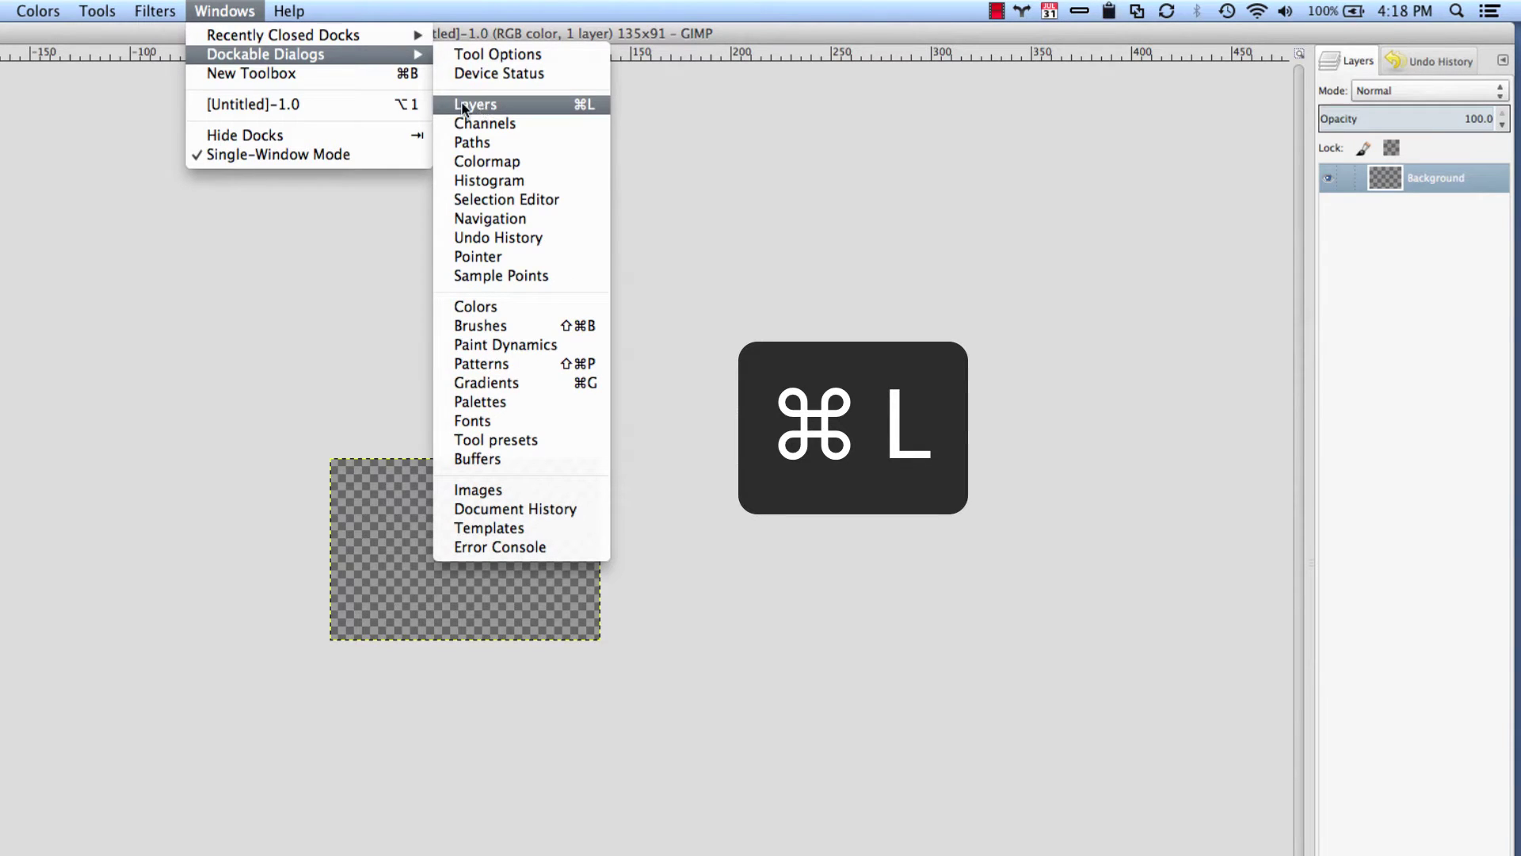
{"action": "left_click", "coordinate": [579, 104]}
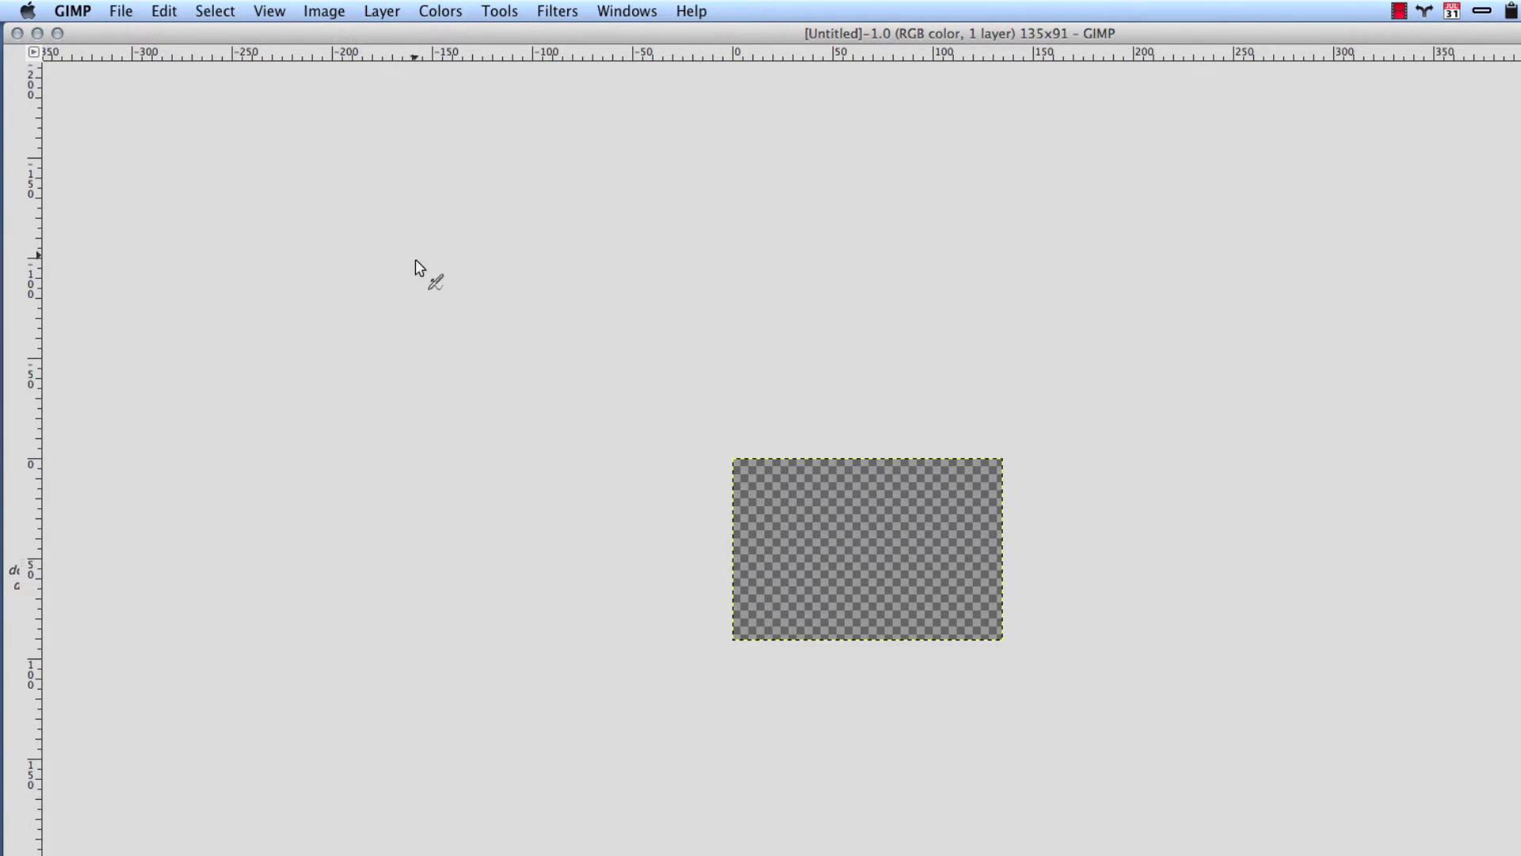
- Open all the hawk files, hawk2.xcf through hawk4.xcf, as layers above Background
{"action": "left_click", "coordinate": [119, 11]}
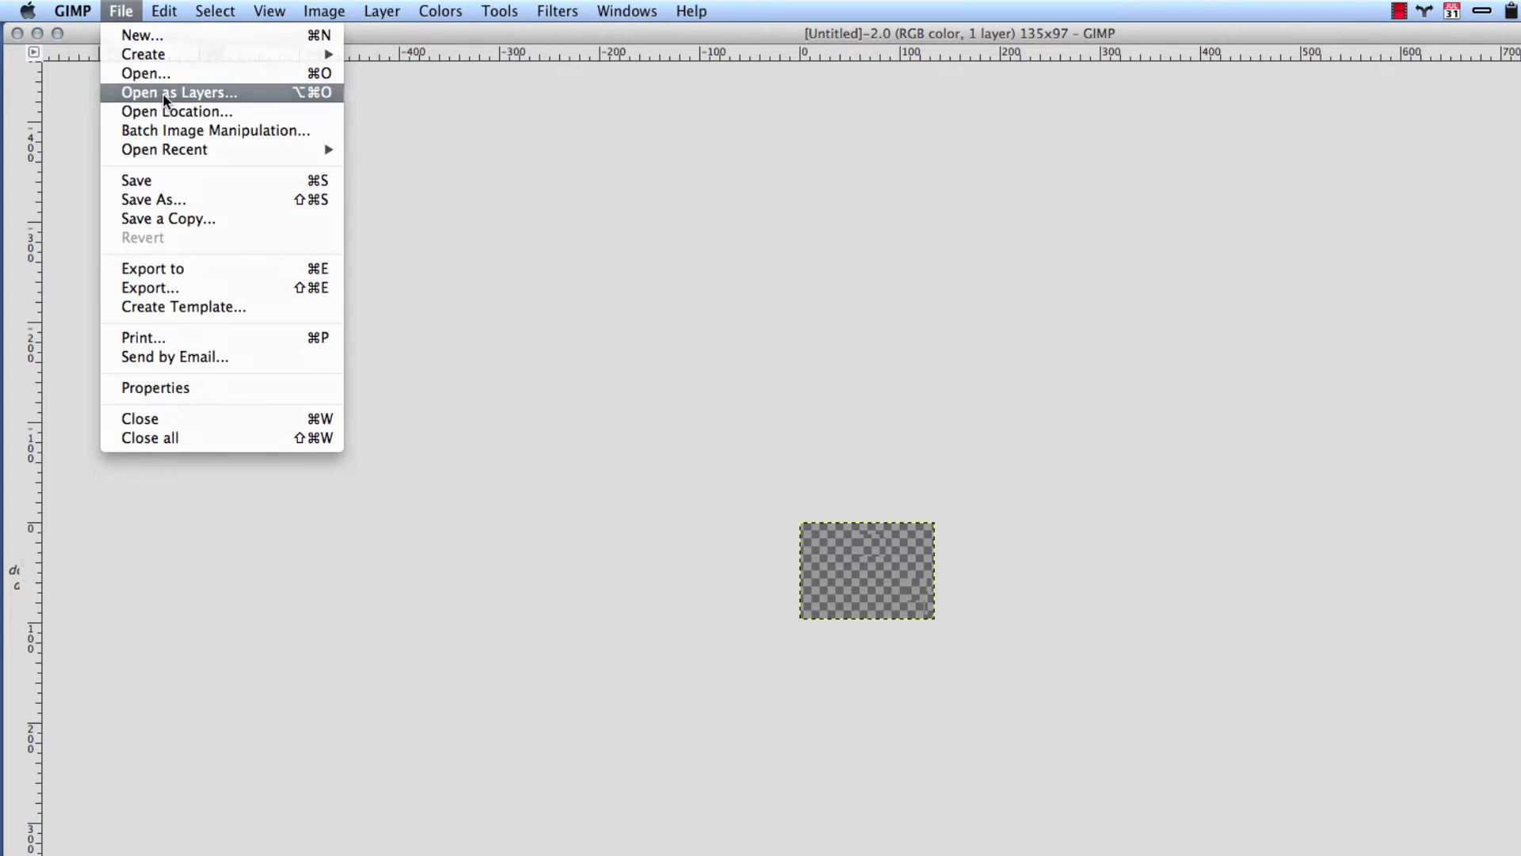
{"action": "left_click", "coordinate": [167, 93]}
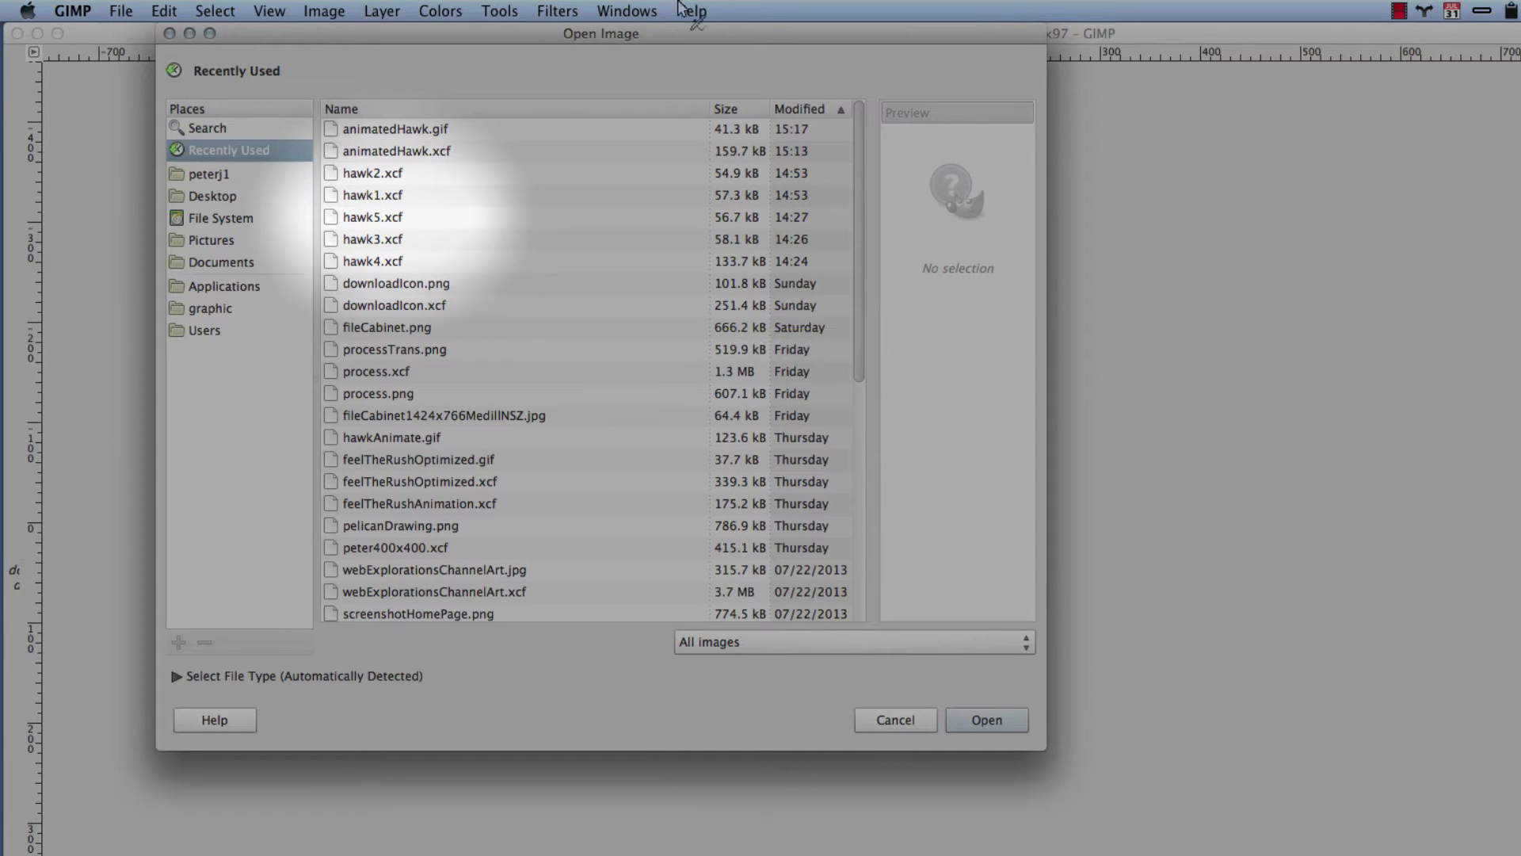
{"action": "left_click", "coordinate": [364, 172]}
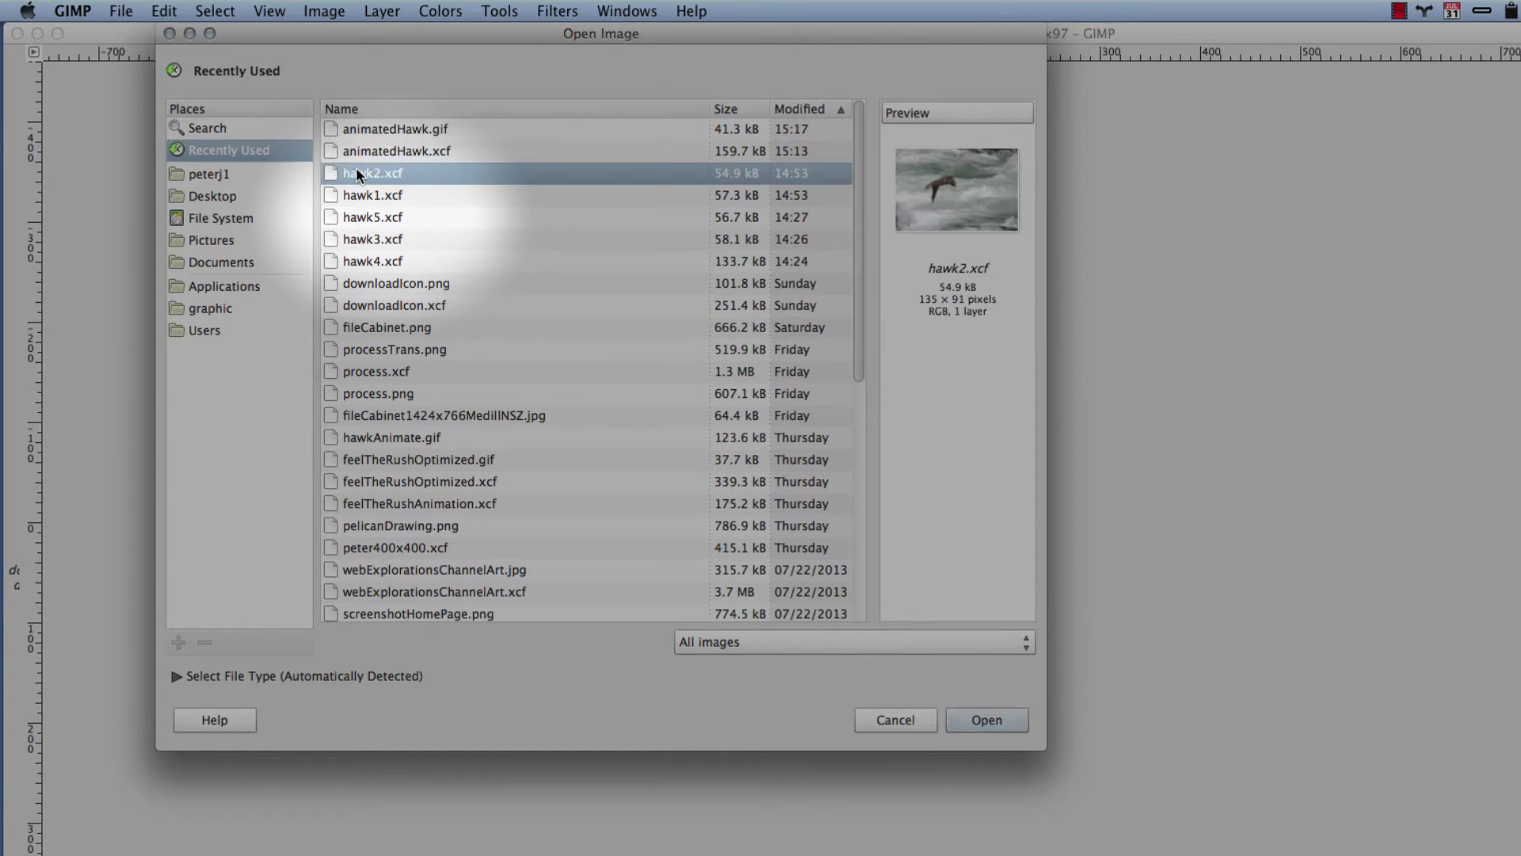
{"action": "left_click", "coordinate": [365, 266], "text": "shift"}
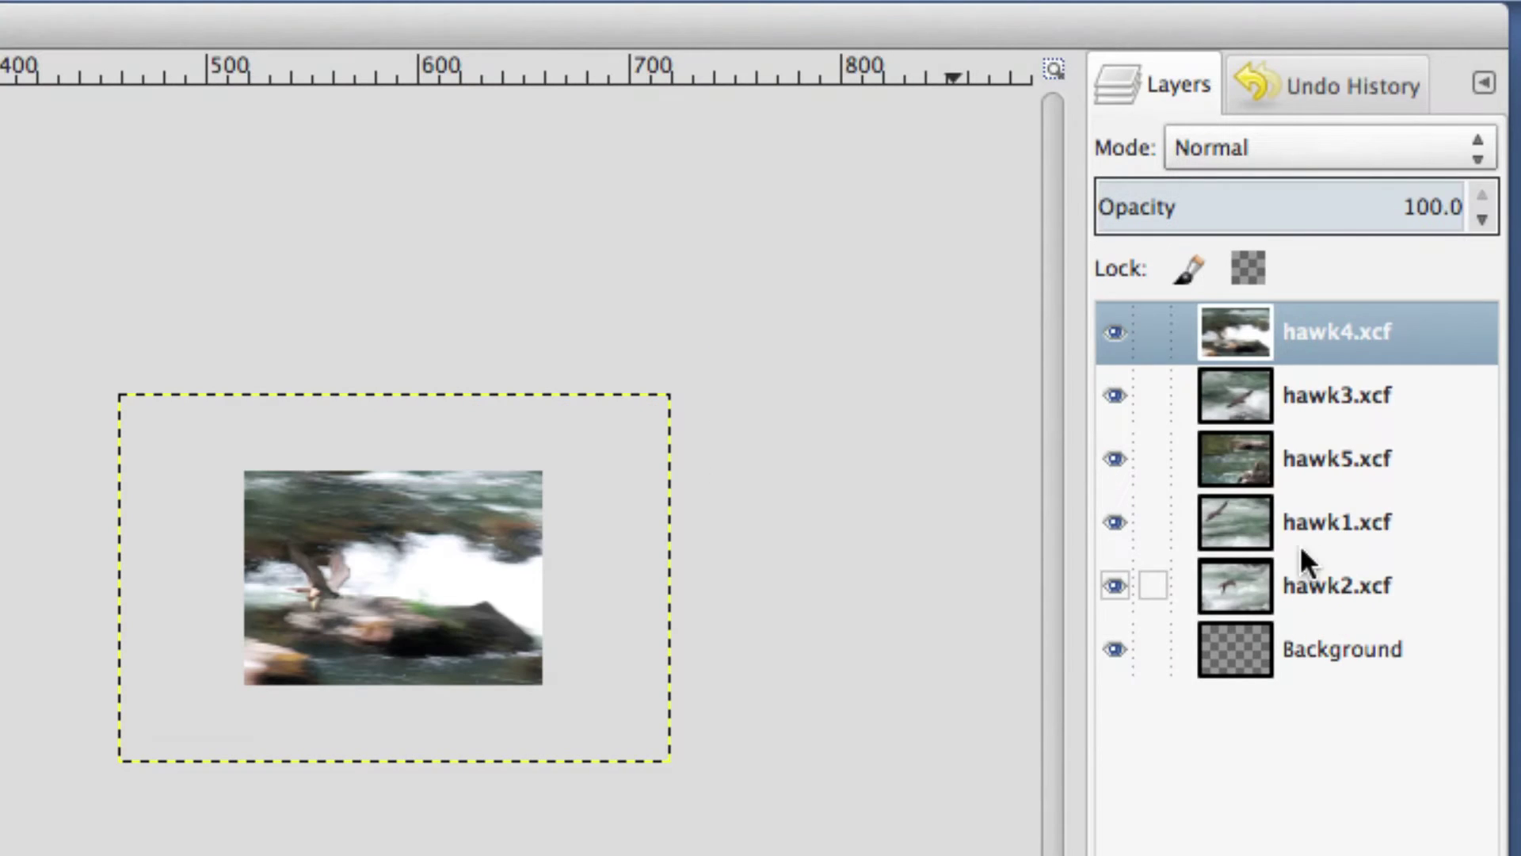
- Move hawk1 just above Background, and hawk3 and hawk4 just below hawk5
{"action": "left_click", "coordinate": [1238, 586]}
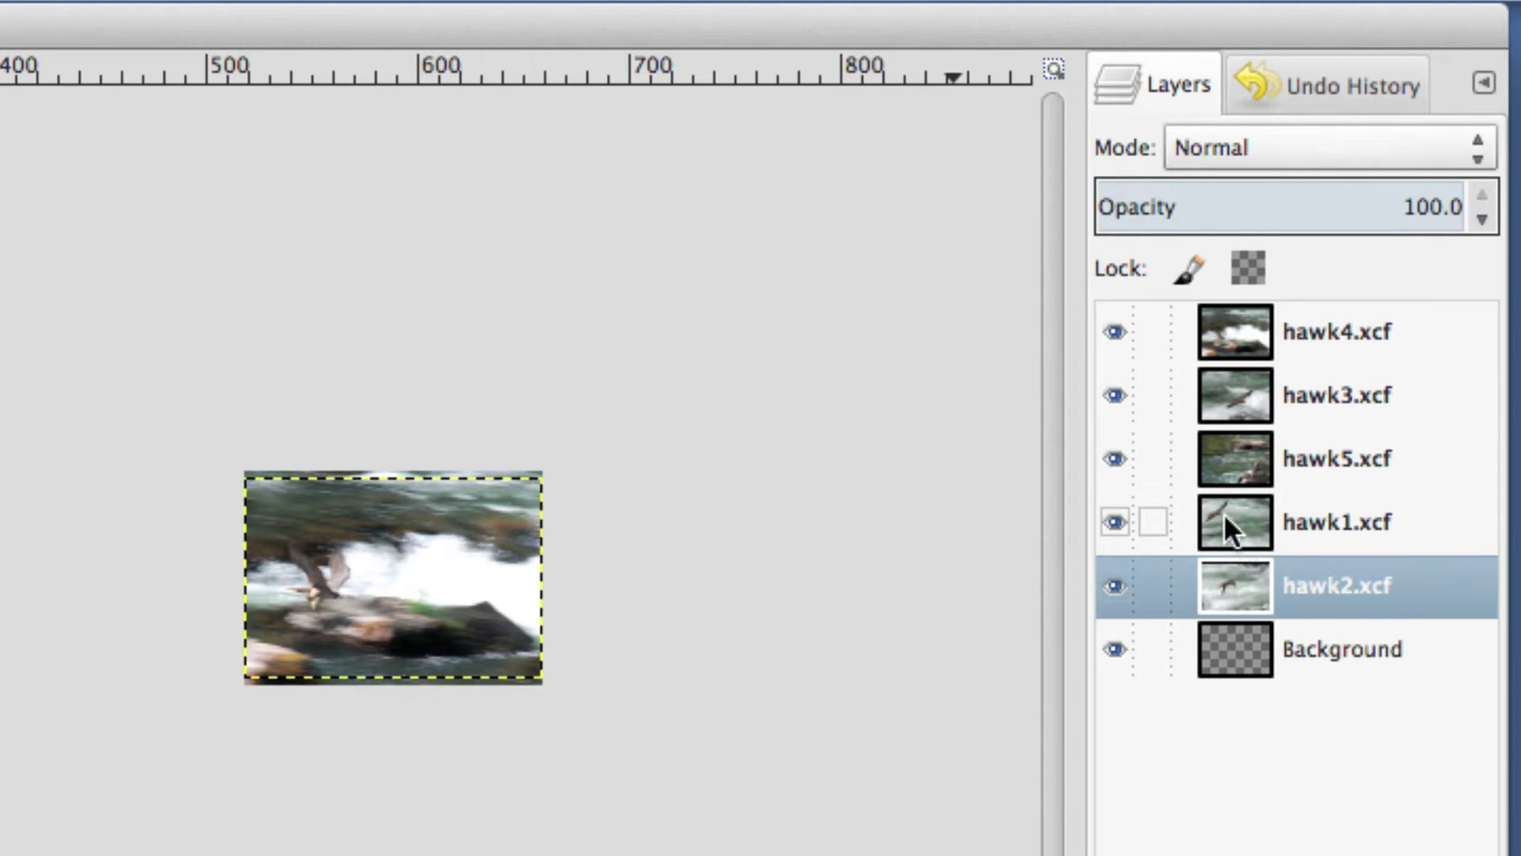
{"action": "left_click_drag", "start_coordinate": [1223, 513], "coordinate": [1236, 608]}
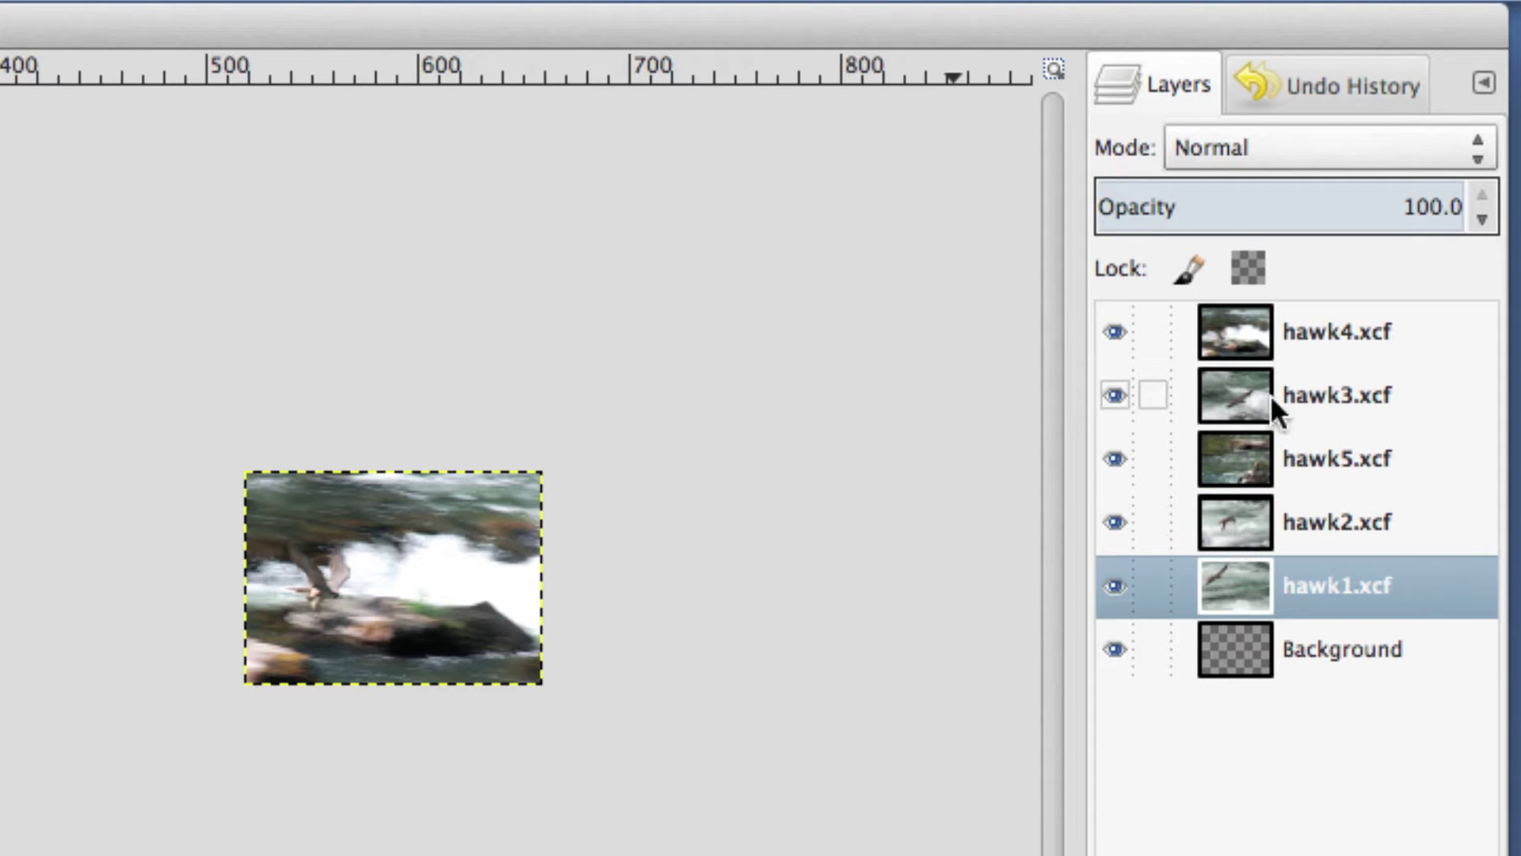
{"action": "left_click_drag", "start_coordinate": [1246, 387], "coordinate": [1249, 482]}
{"action": "left_click_drag", "start_coordinate": [1236, 326], "coordinate": [1223, 400]}
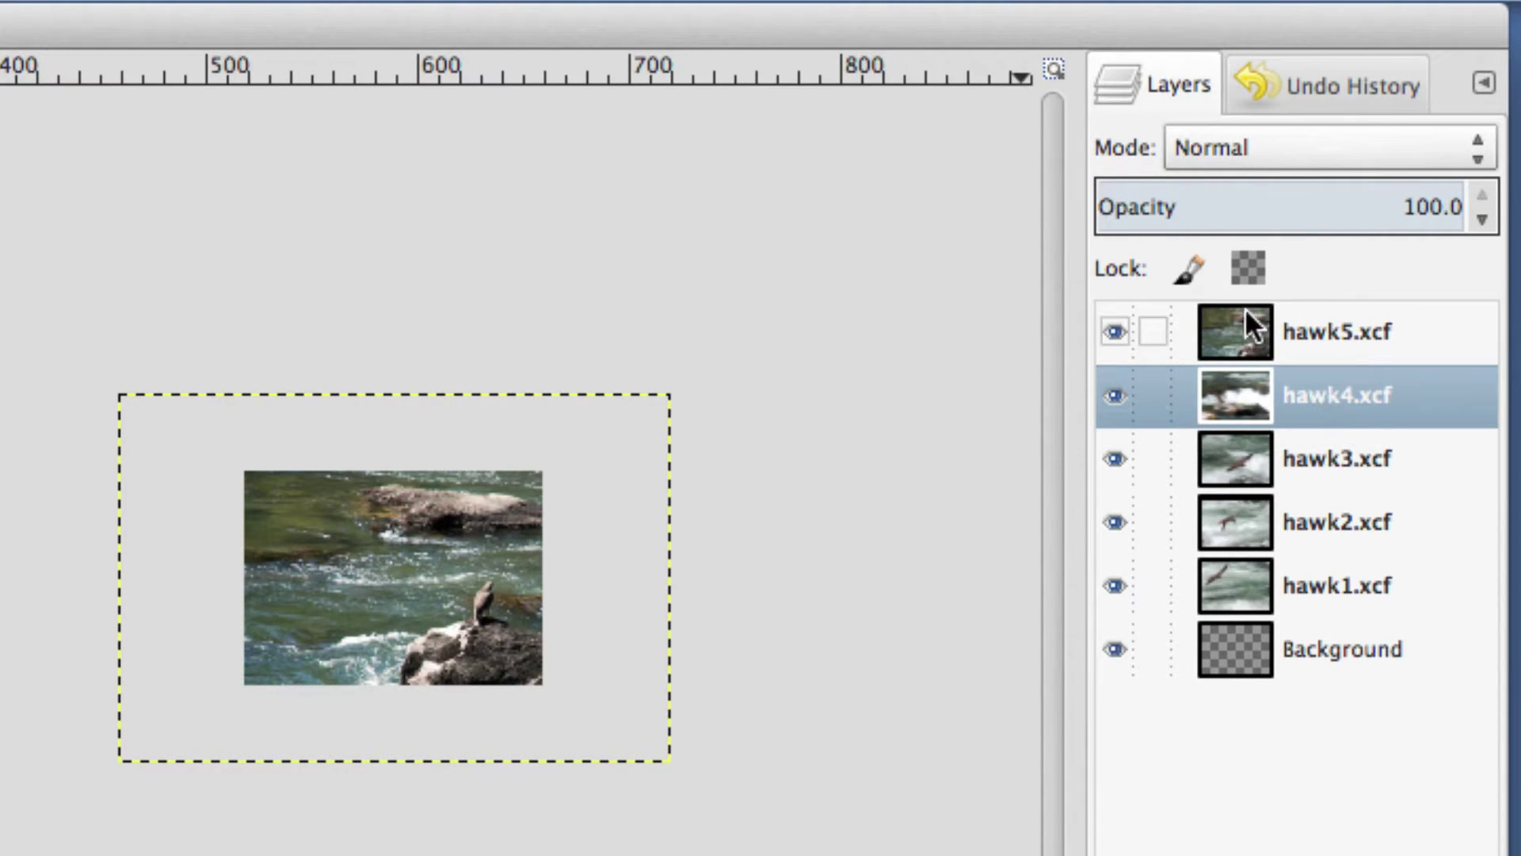
{"action": "left_click", "coordinate": [1223, 324]}
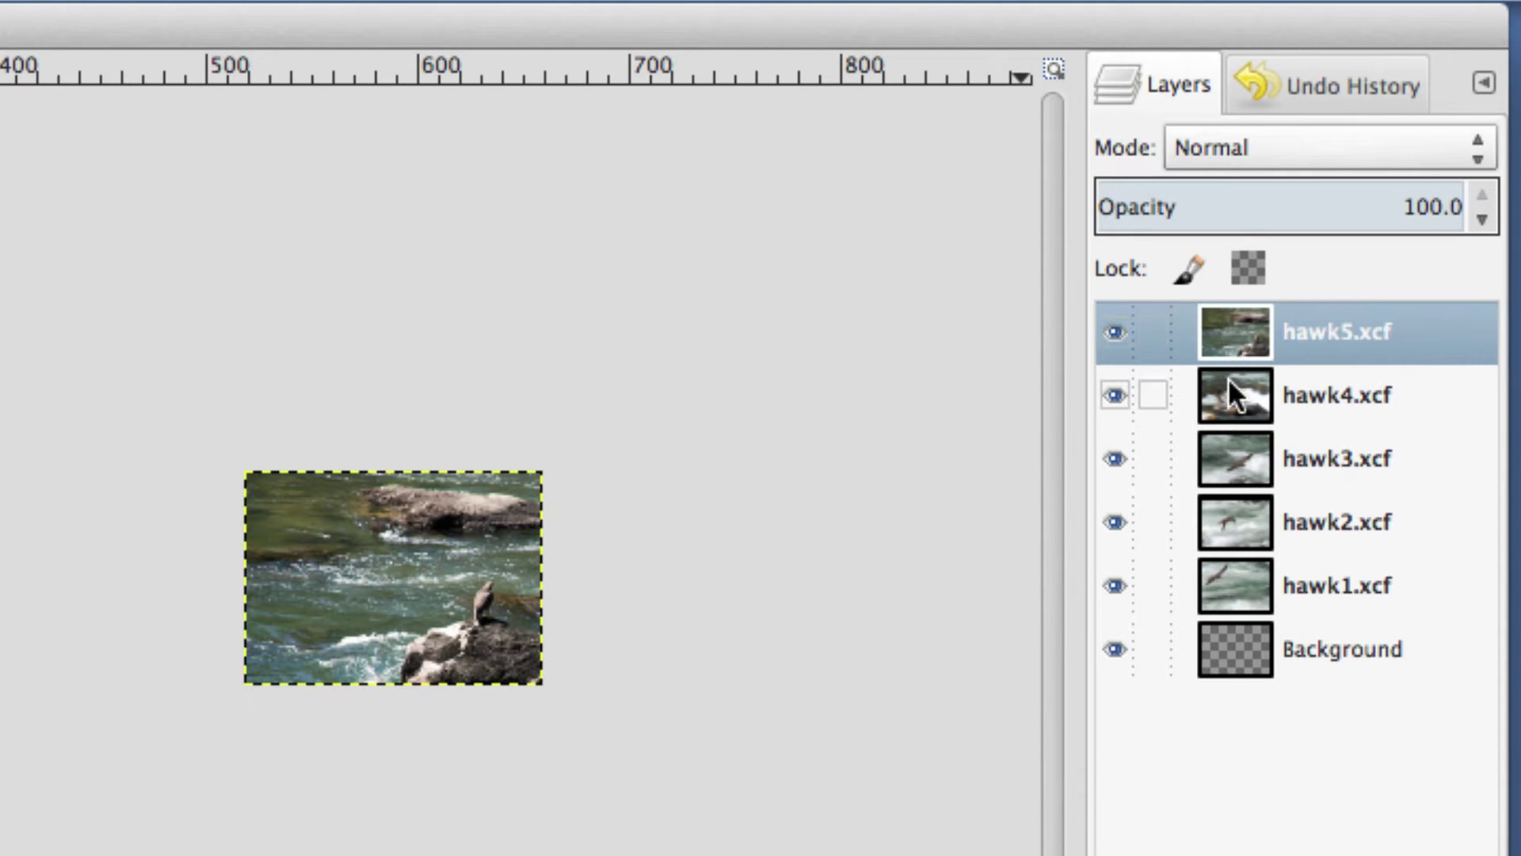
{"action": "left_click", "coordinate": [1227, 384]}
{"action": "left_click", "coordinate": [1225, 457]}
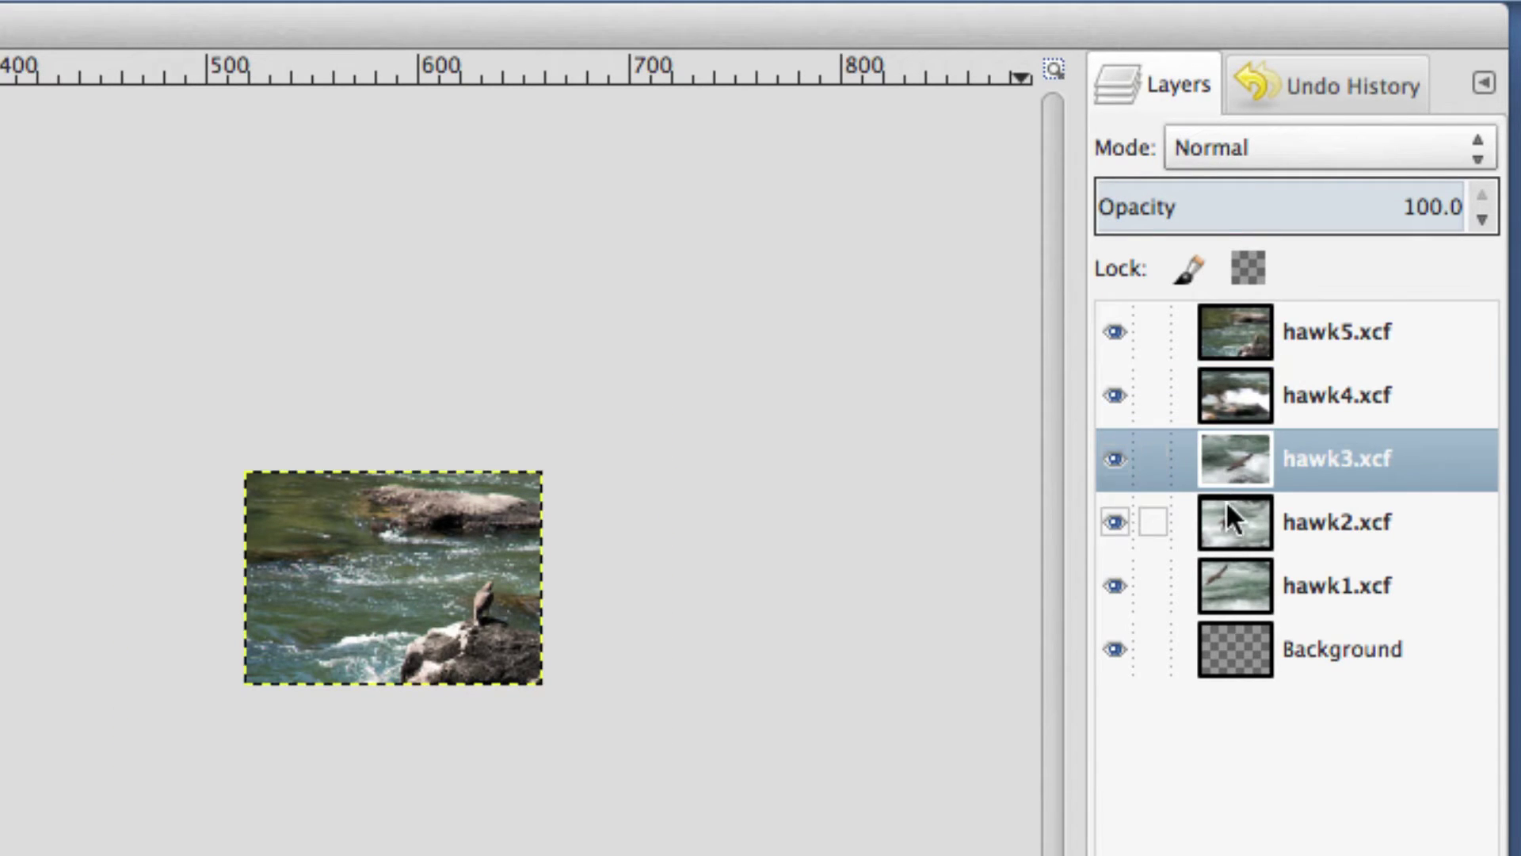
{"action": "left_click", "coordinate": [1225, 523]}
{"action": "left_click", "coordinate": [1222, 596]}
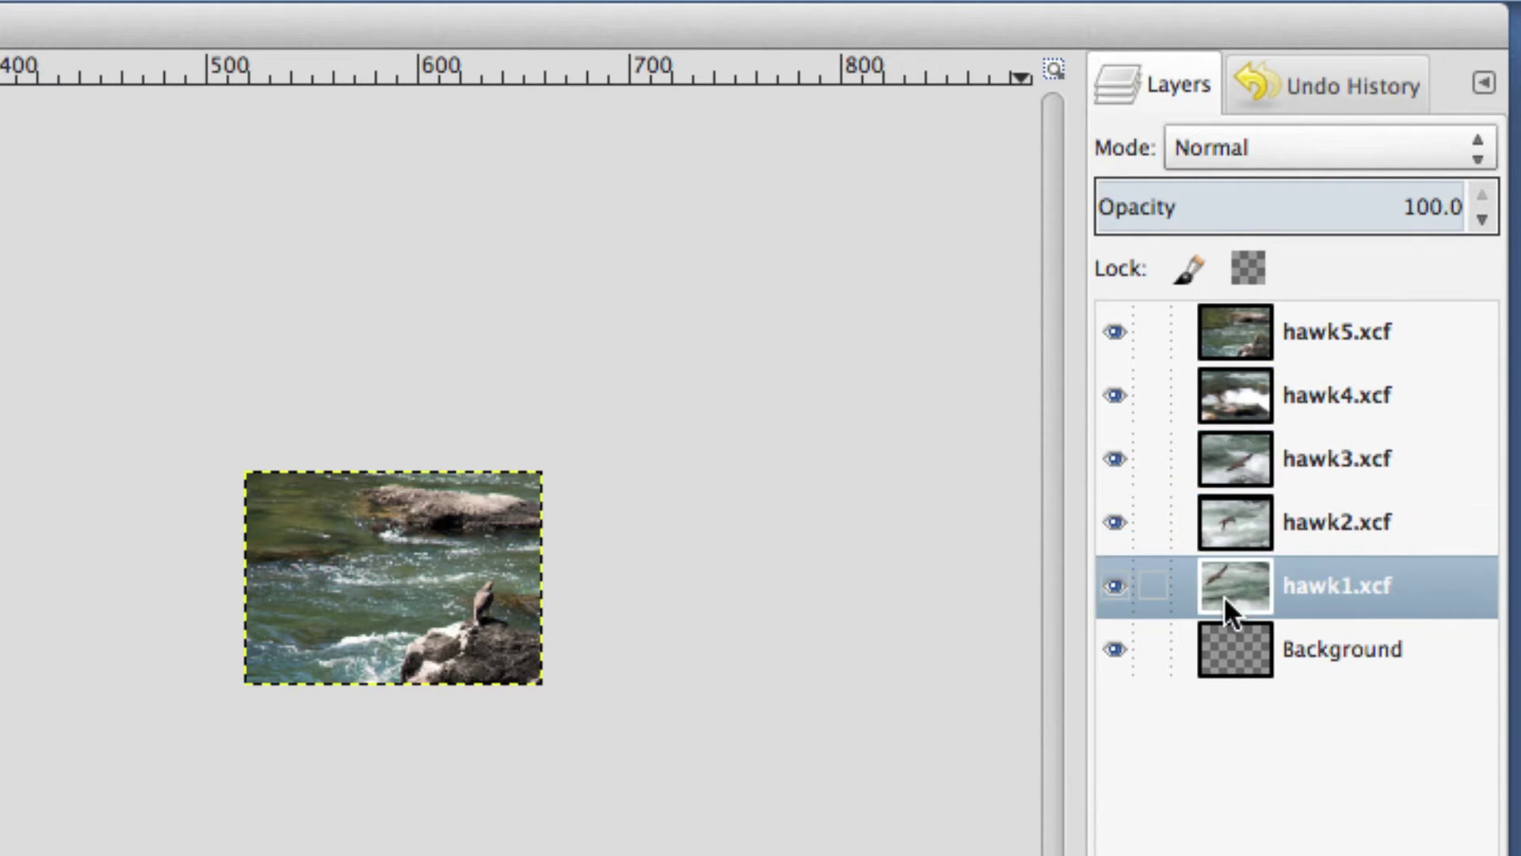
{"action": "left_click", "coordinate": [1234, 652]}
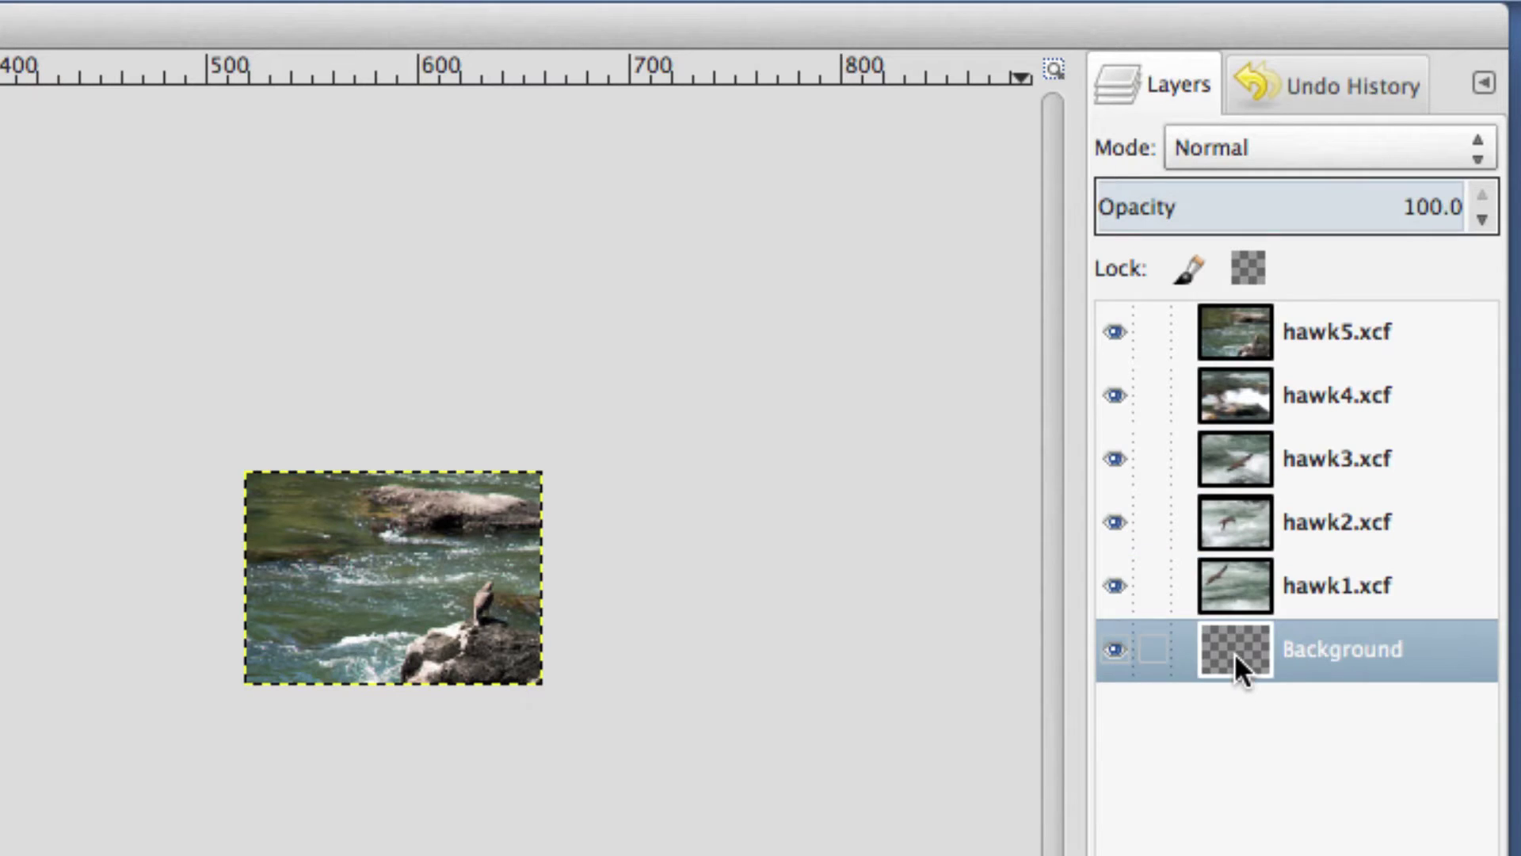
{"action": "left_click", "coordinate": [1241, 323]}
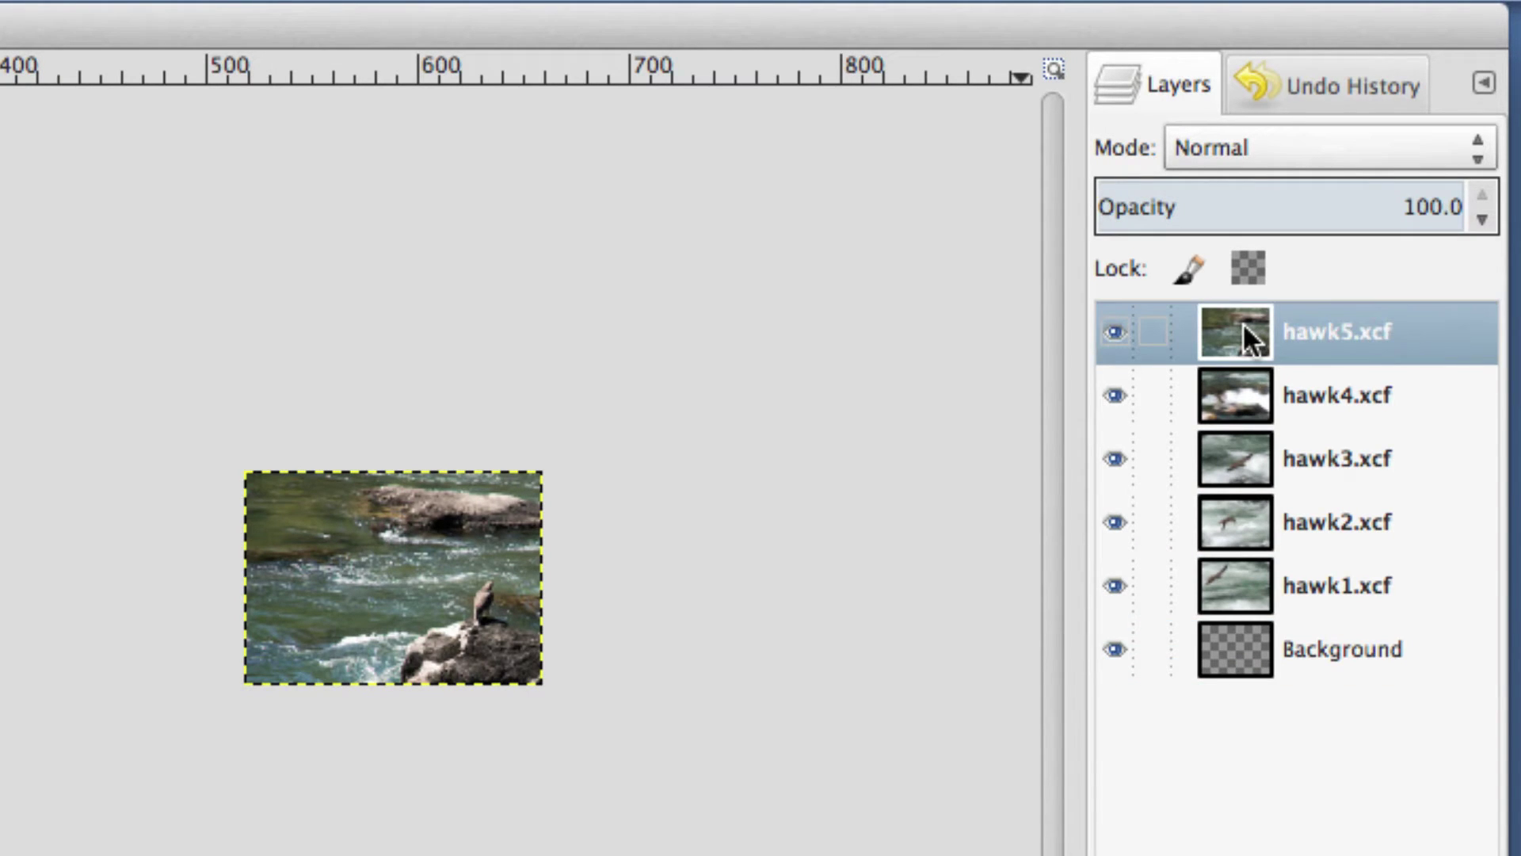
{"action": "left_click", "coordinate": [1114, 331]}
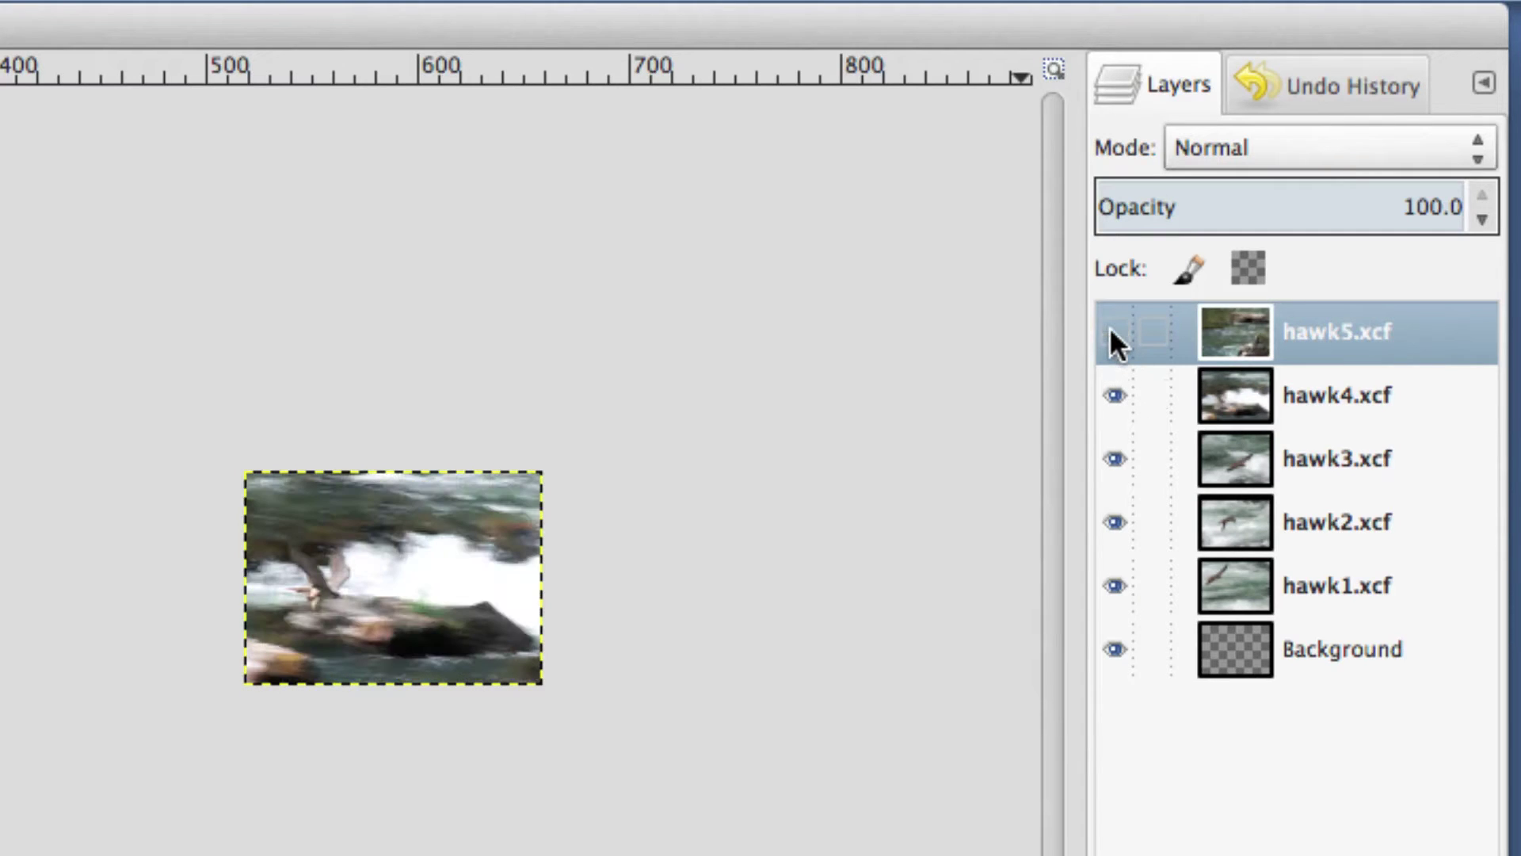
{"action": "left_click", "coordinate": [1114, 395]}
{"action": "left_click", "coordinate": [1113, 458]}
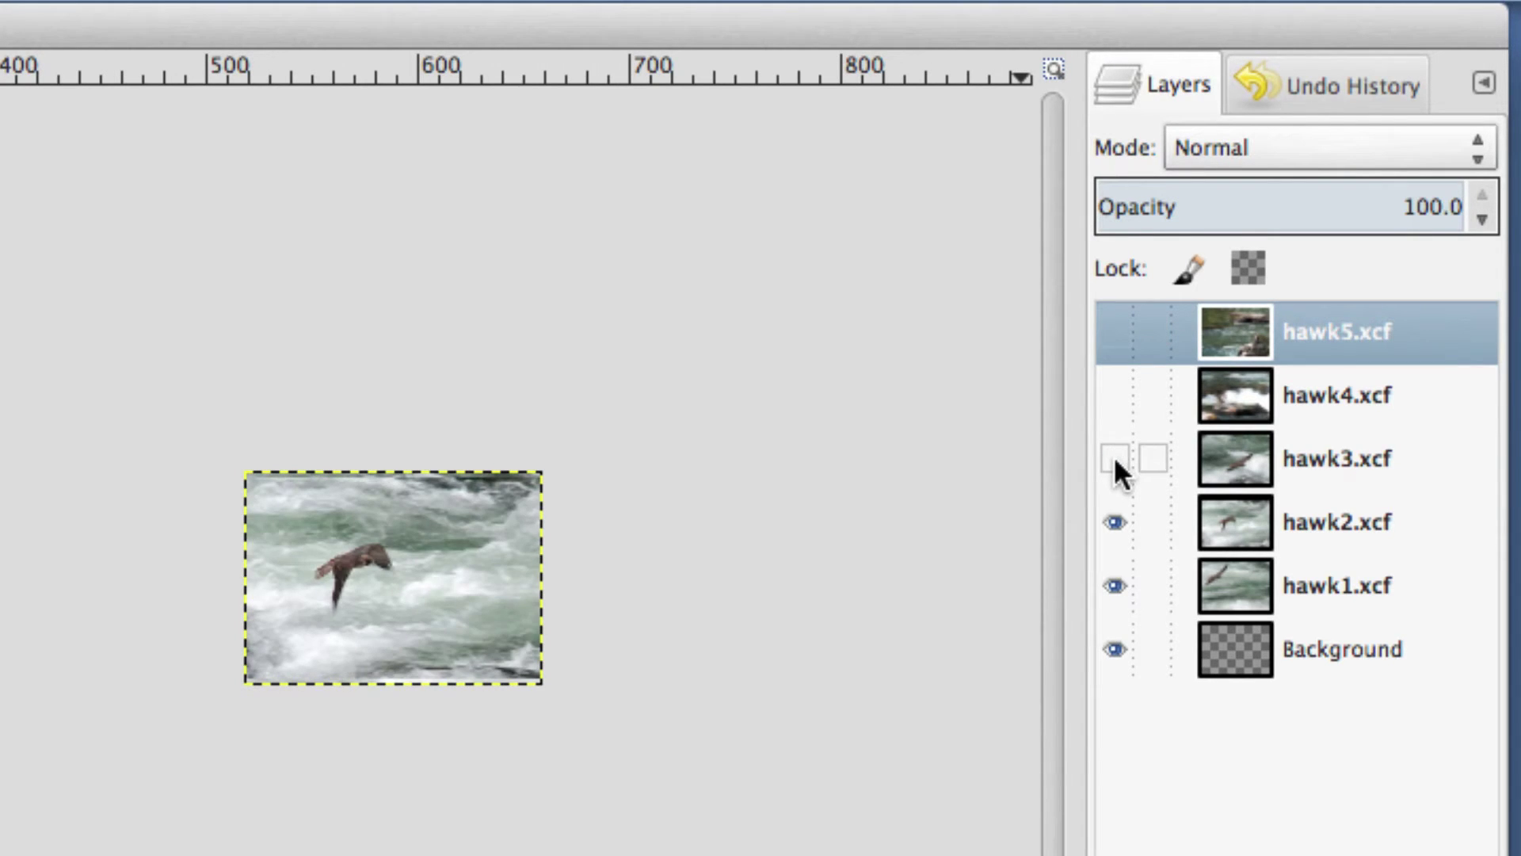
{"action": "left_click", "coordinate": [1113, 522]}
{"action": "left_click", "coordinate": [1114, 521]}
{"action": "left_click", "coordinate": [1111, 457]}
{"action": "left_click", "coordinate": [1115, 398]}
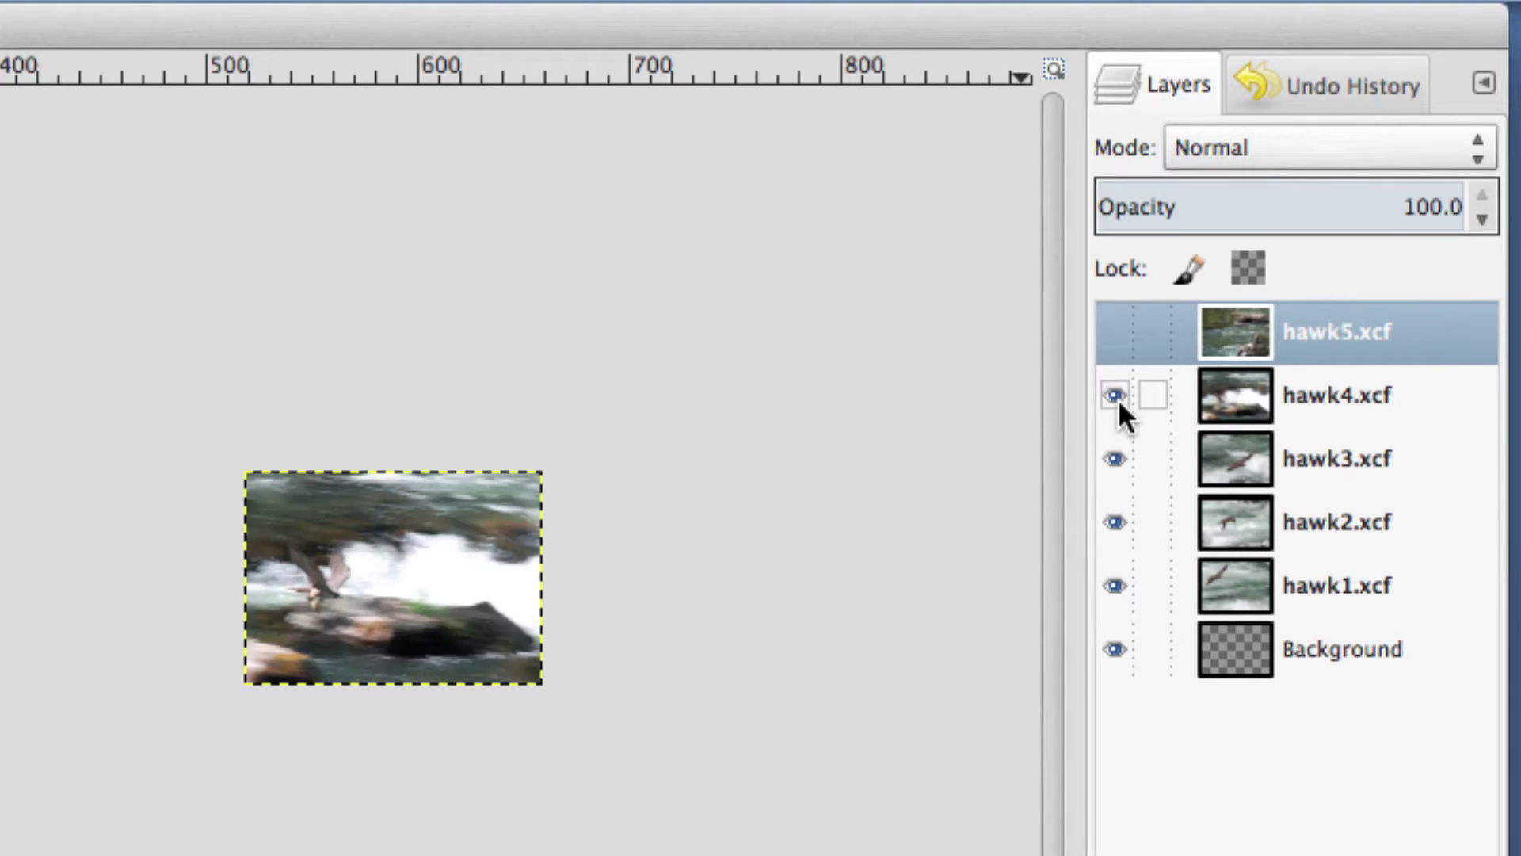
{"action": "left_click", "coordinate": [1114, 332]}
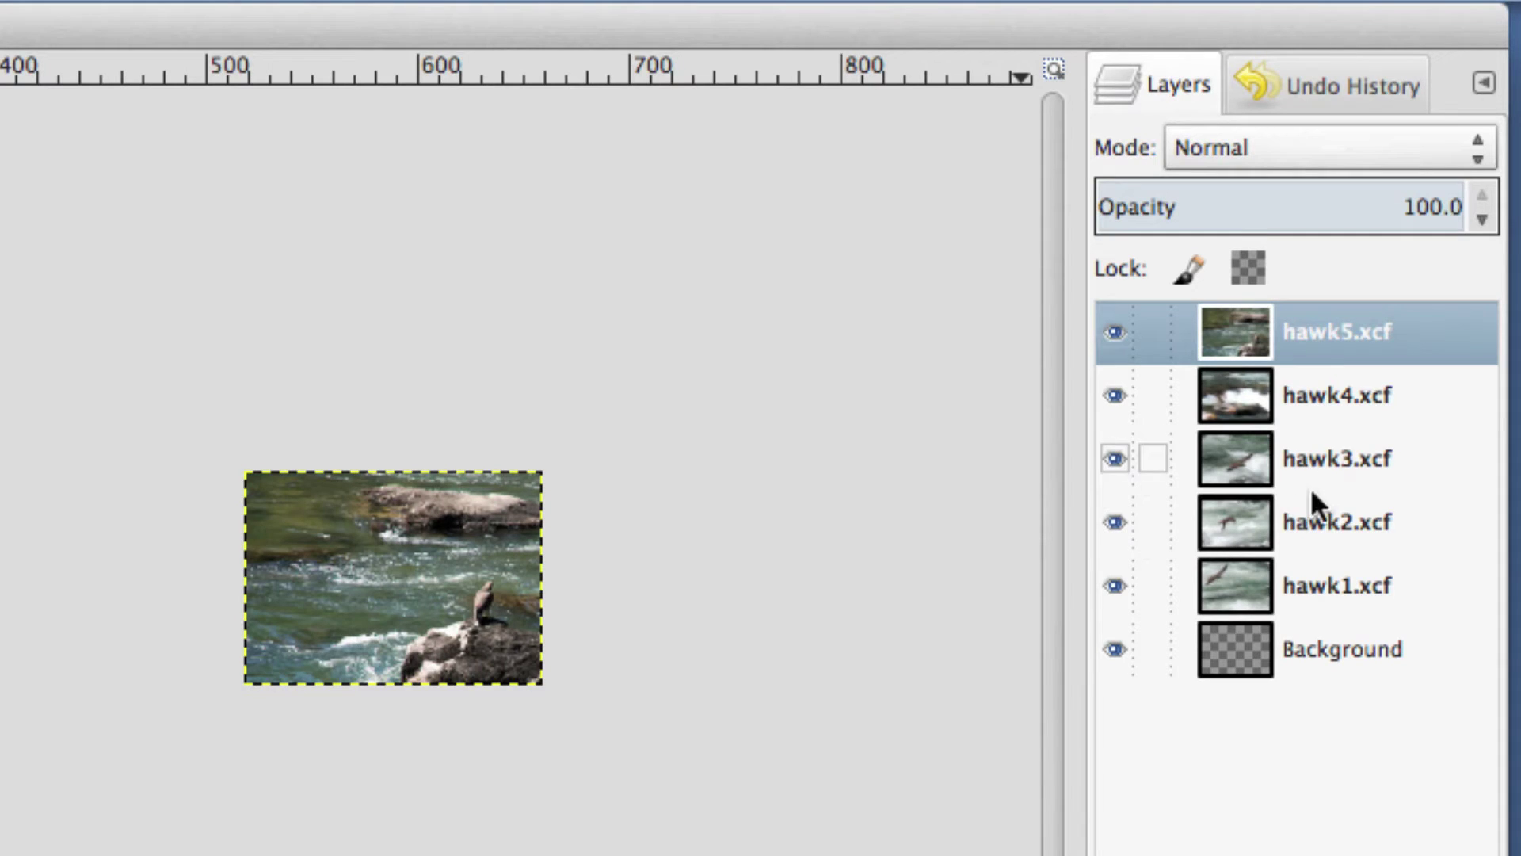
- Set the hawk2 layer's opacity to 40
{"action": "left_click", "coordinate": [1308, 514]}
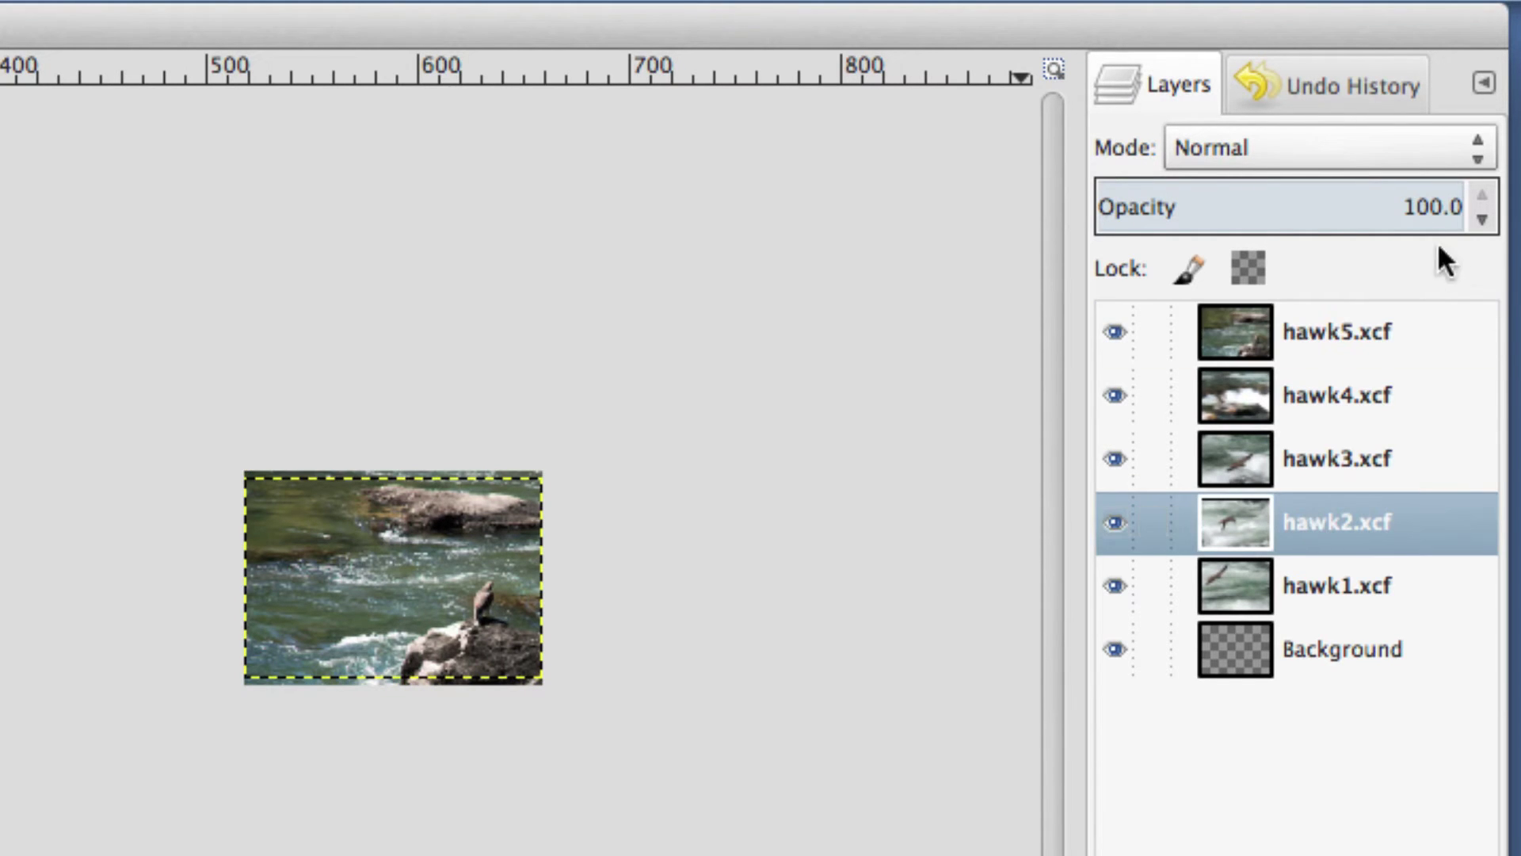
{"action": "left_click", "coordinate": [1400, 205]}
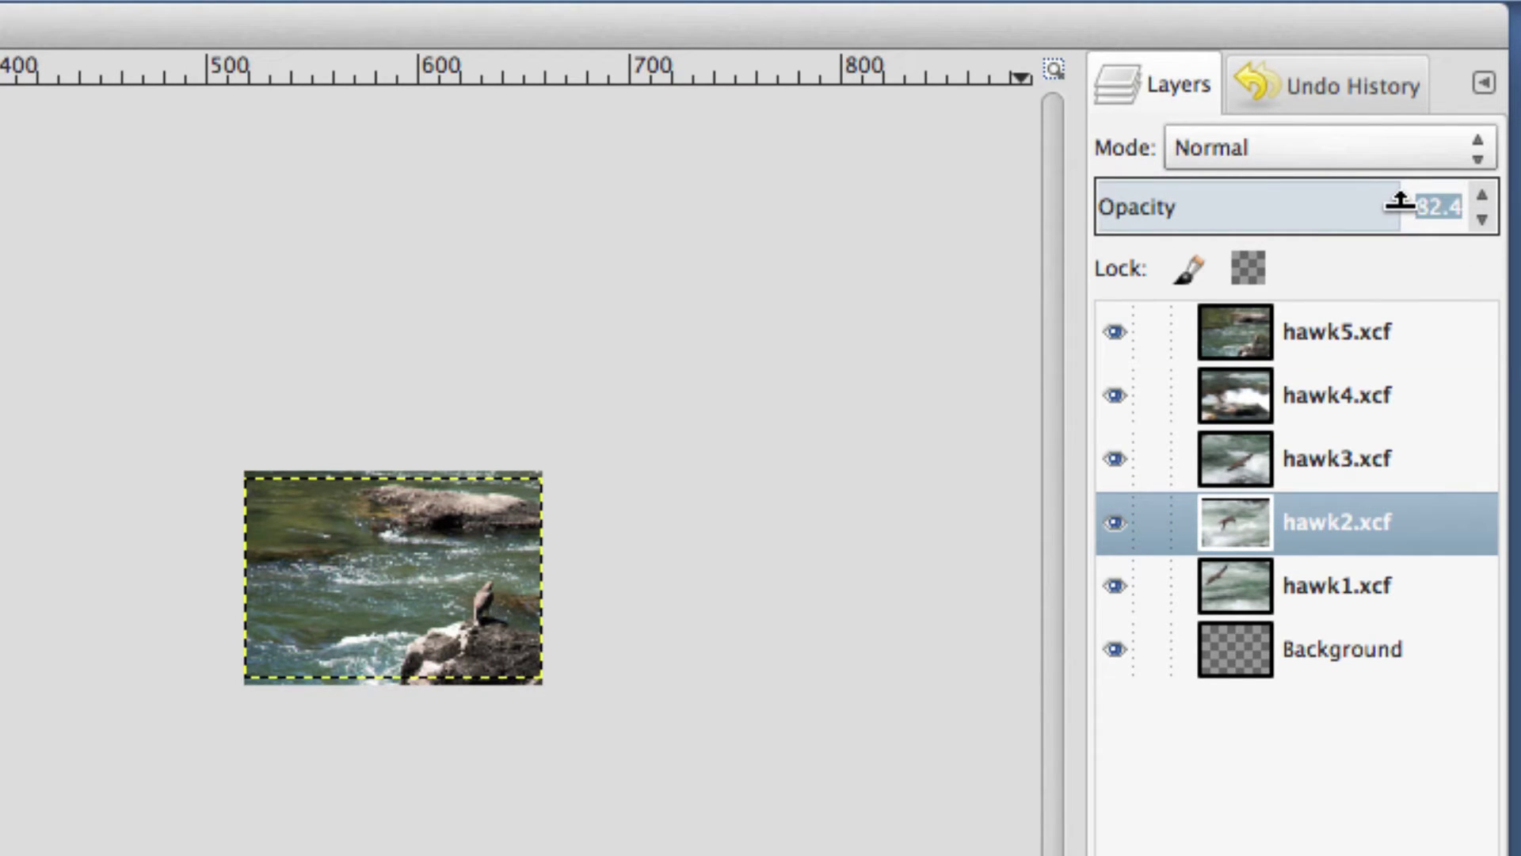
{"action": "key", "text": "BackSpace"}
{"action": "type", "text": "40"}
{"action": "key", "text": "Tab"}
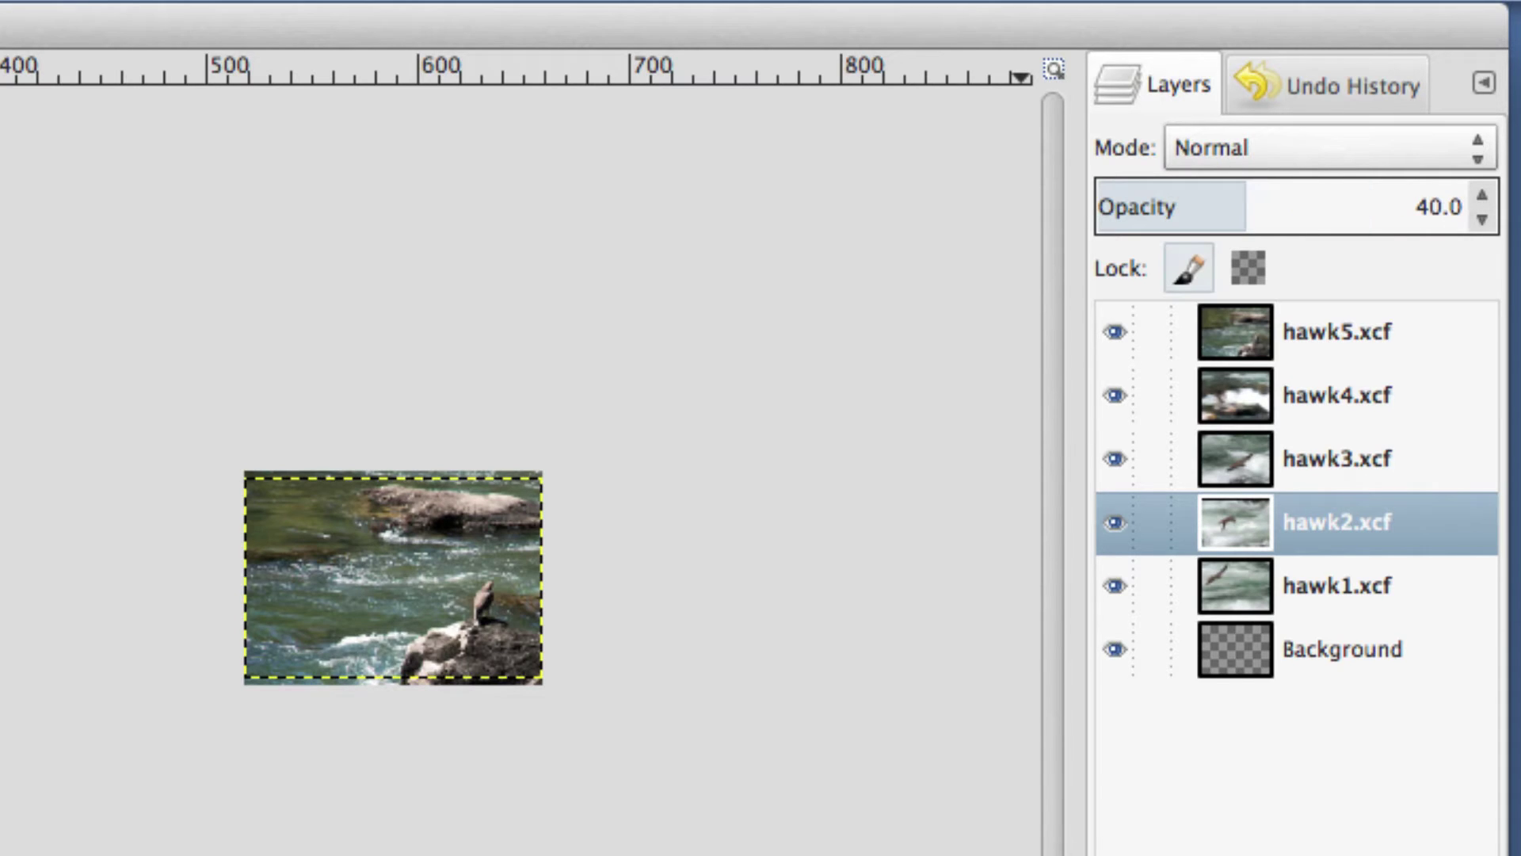
- Hide the hawk5, hawk4 and hawk3 layers
{"action": "left_click", "coordinate": [1114, 332]}
{"action": "left_click", "coordinate": [1112, 393]}
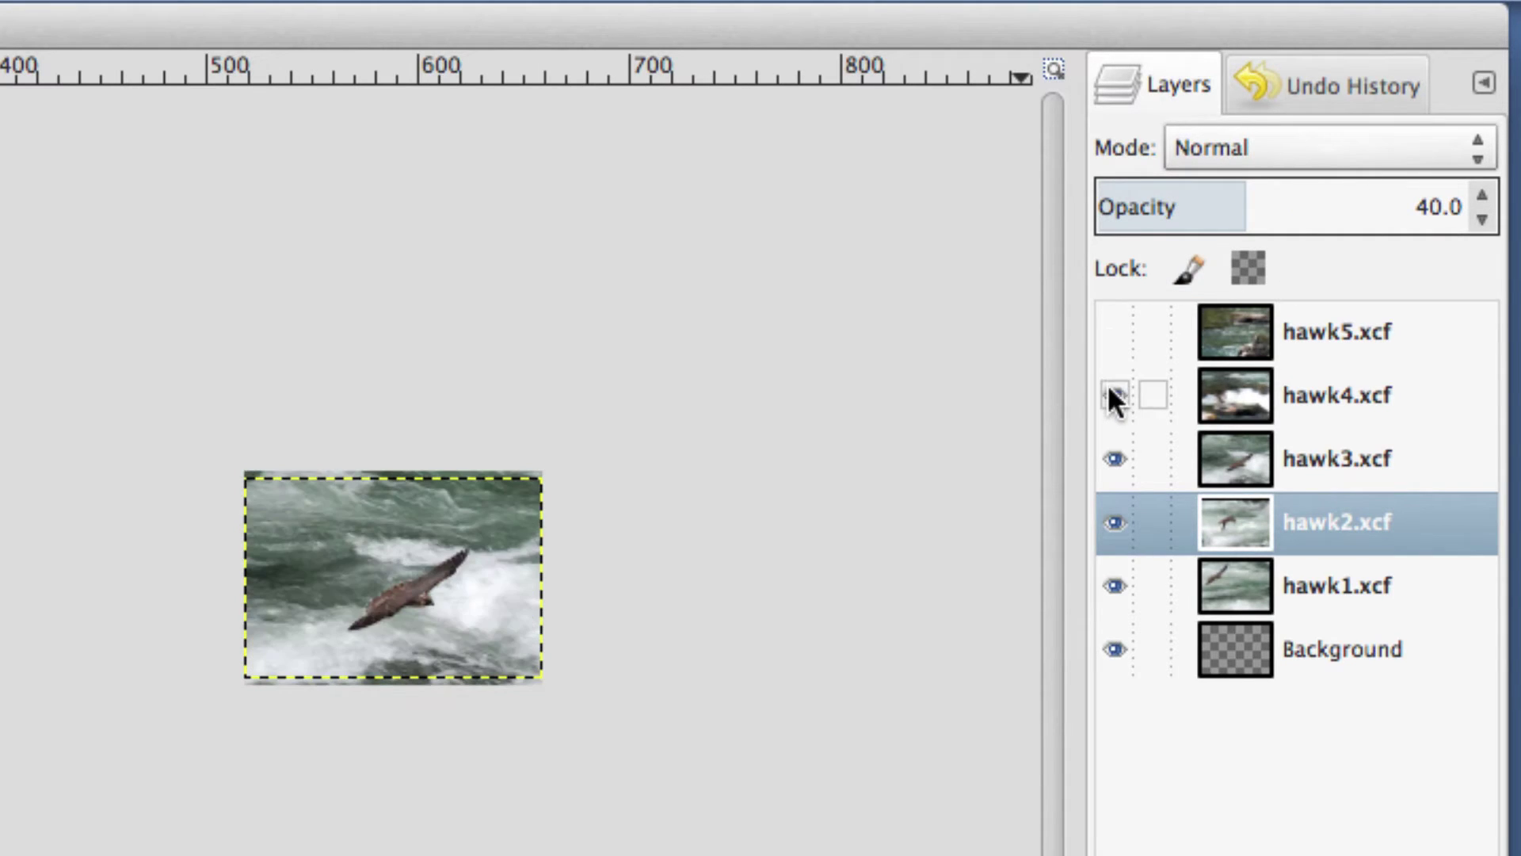
{"action": "left_click", "coordinate": [1111, 458]}
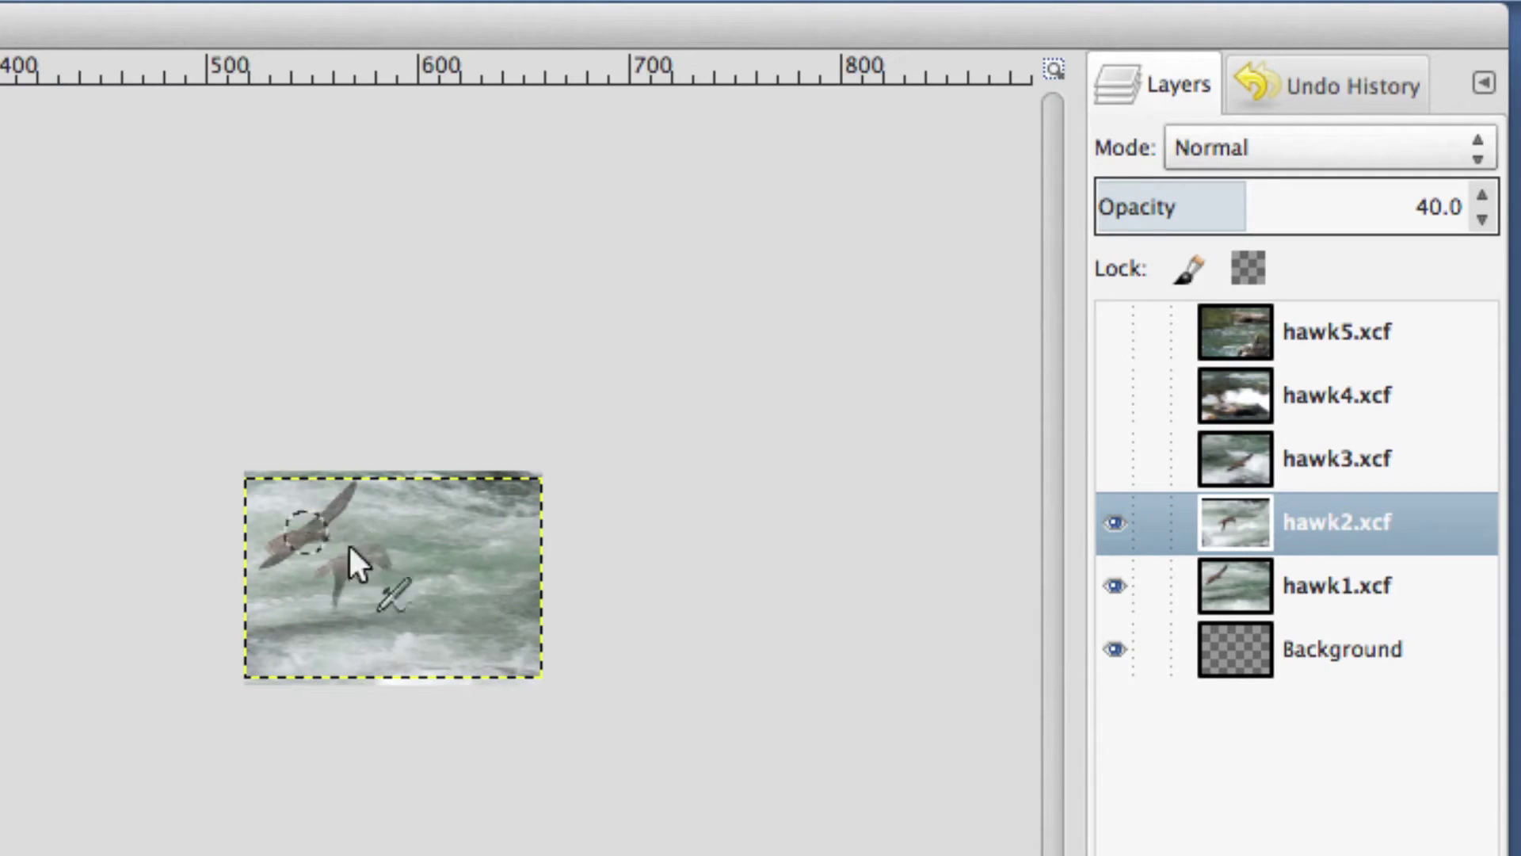
- Make hawk3 visible again and set its opacity to 40
{"action": "left_click", "coordinate": [1230, 584]}
{"action": "left_click", "coordinate": [1230, 454]}
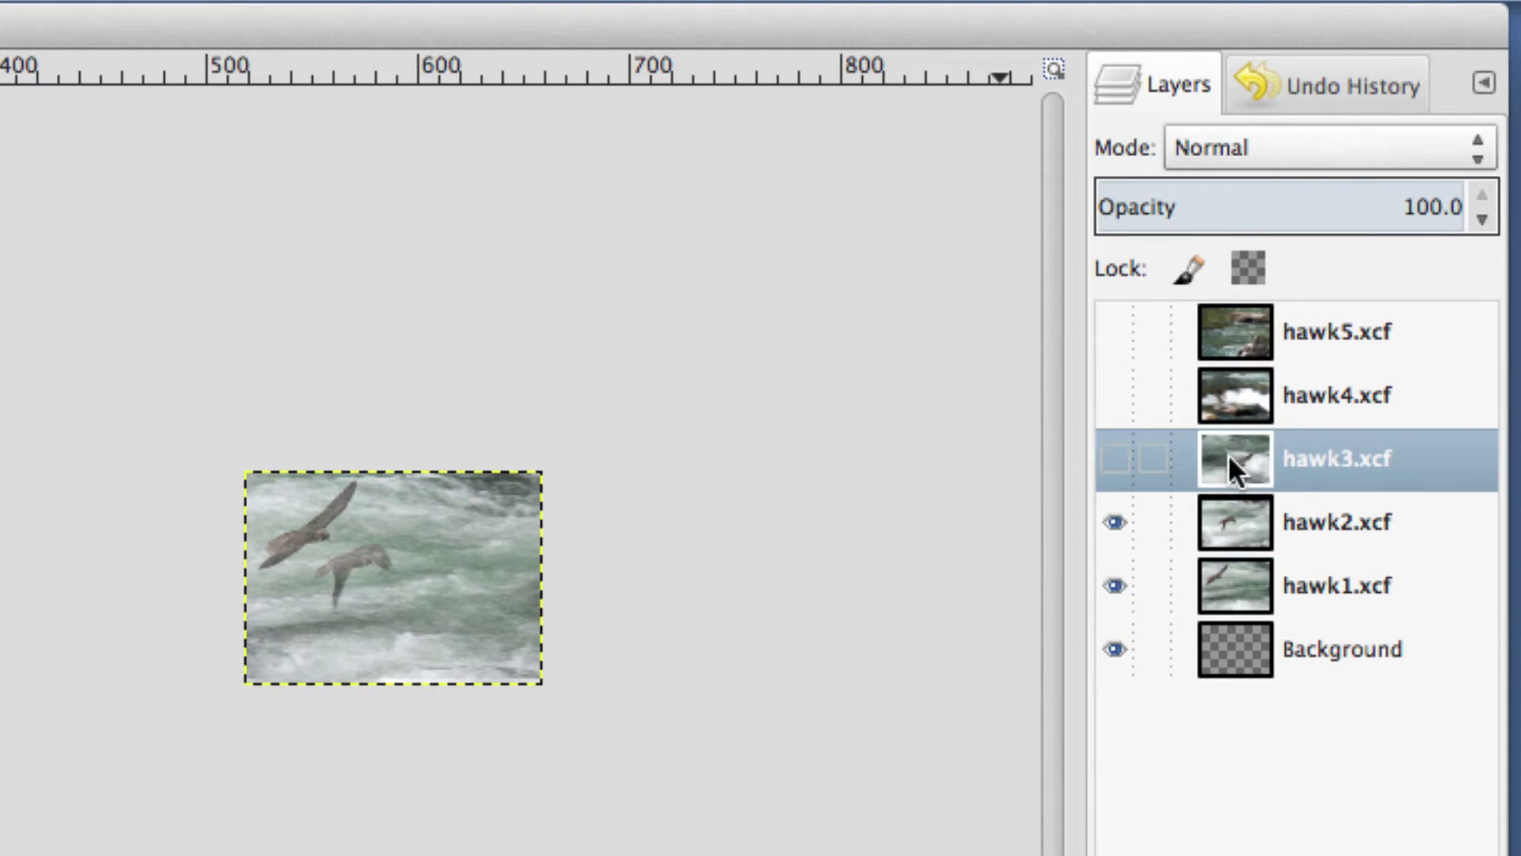
{"action": "left_click", "coordinate": [1113, 460]}
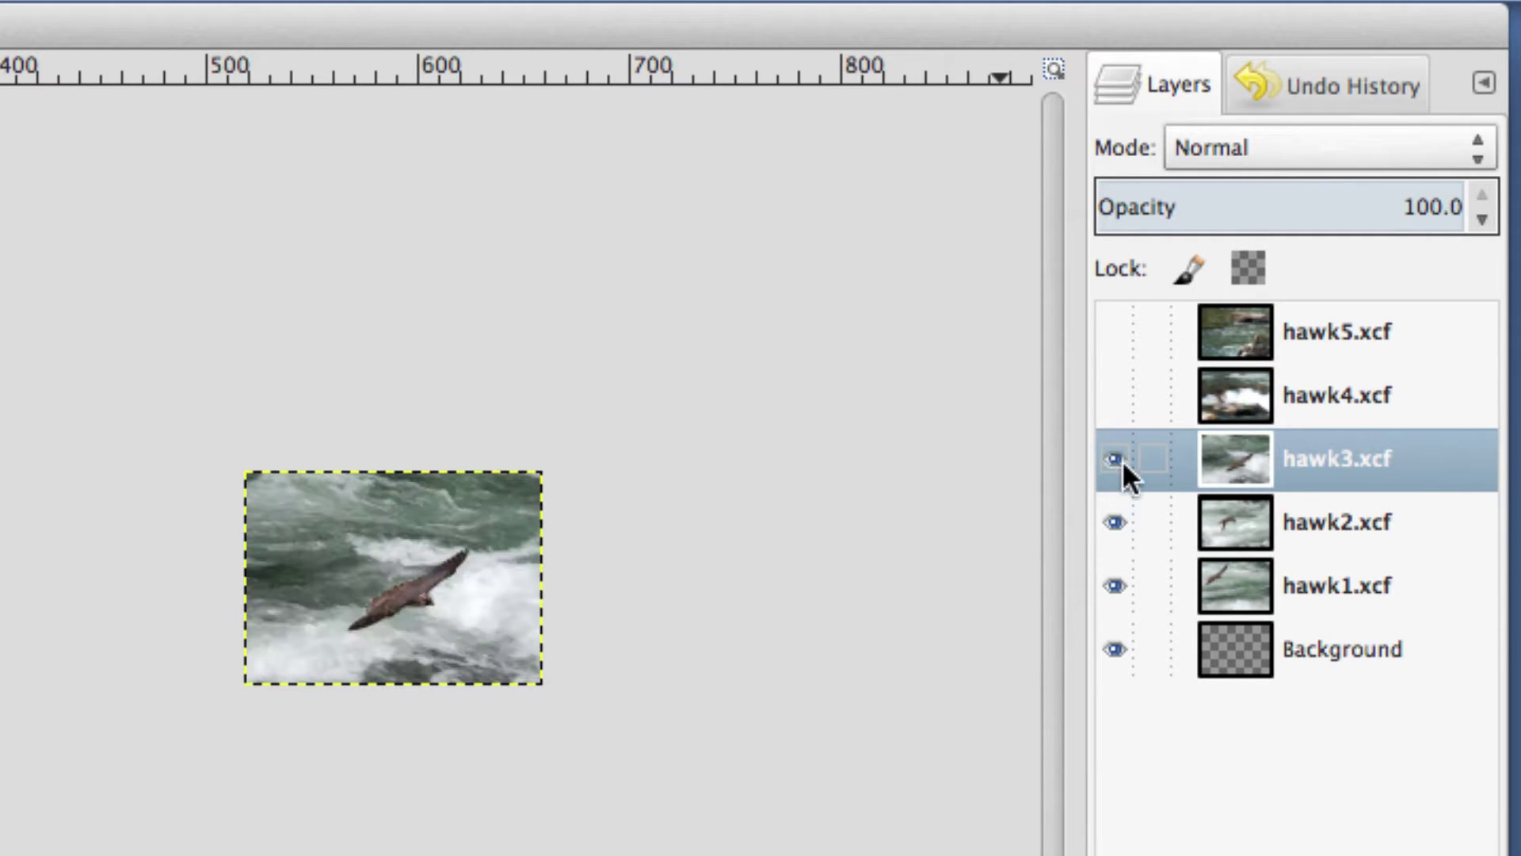
{"action": "double_click", "coordinate": [1451, 205]}
{"action": "type", "text": "40"}
{"action": "key", "text": "Return"}
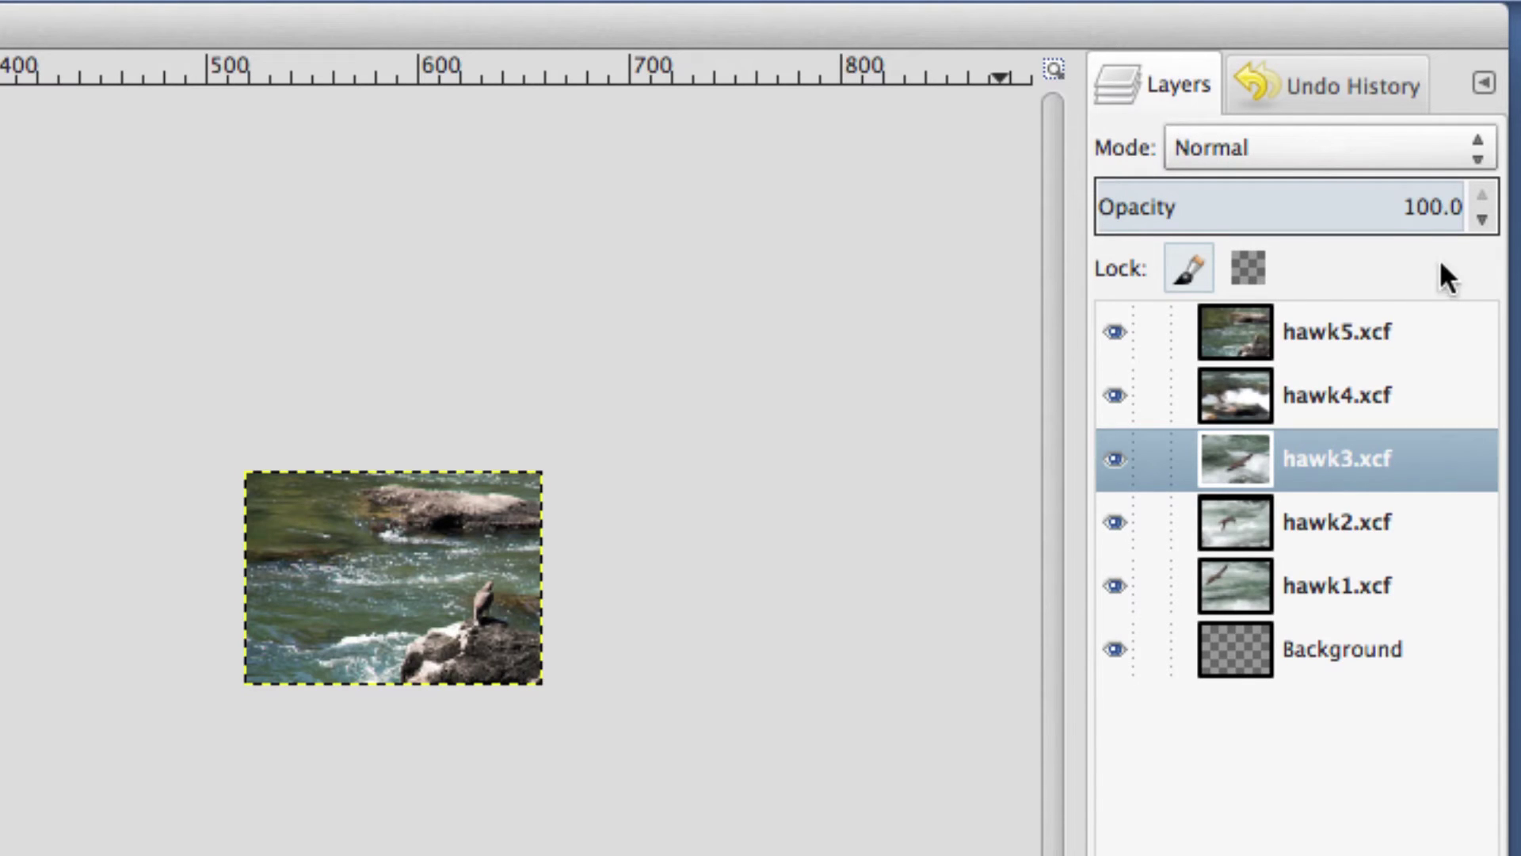
{"action": "left_click", "coordinate": [1291, 321]}
{"action": "left_click", "coordinate": [1301, 392]}
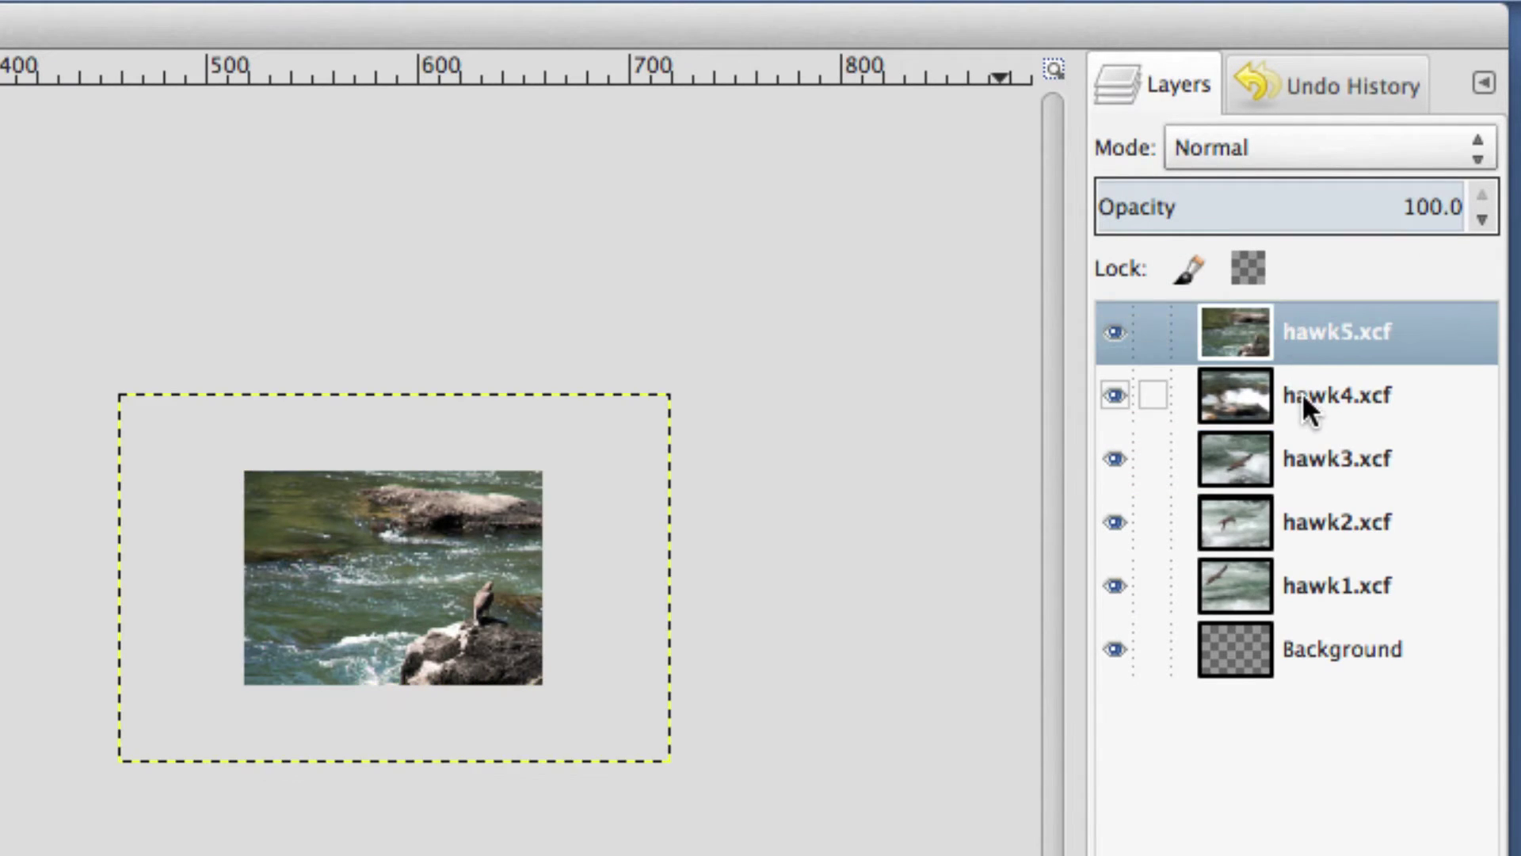
{"action": "left_click", "coordinate": [1306, 456]}
{"action": "left_click", "coordinate": [1304, 525]}
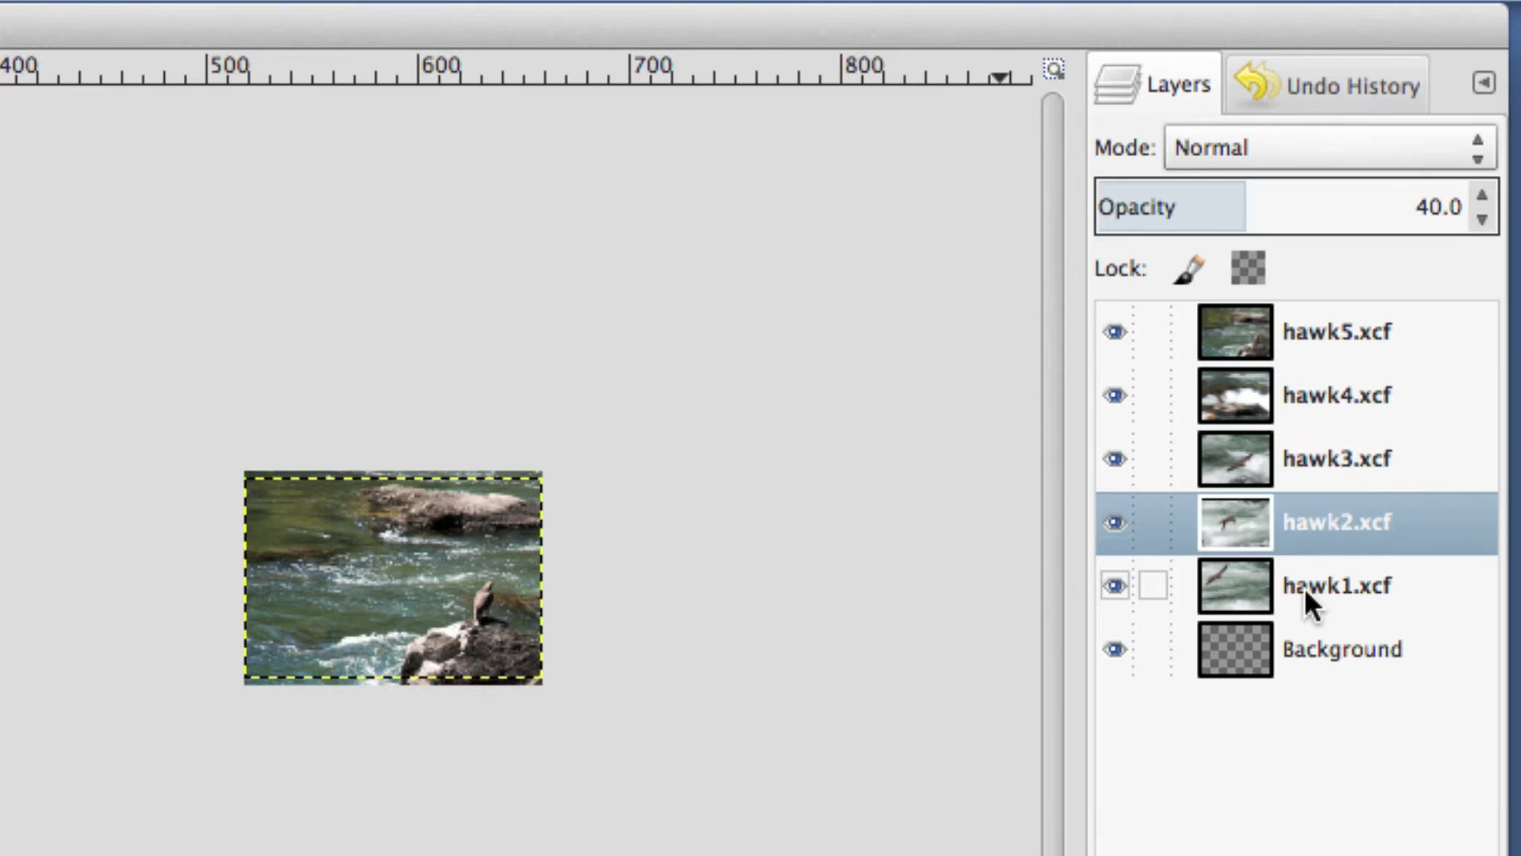
{"action": "left_click", "coordinate": [1304, 587]}
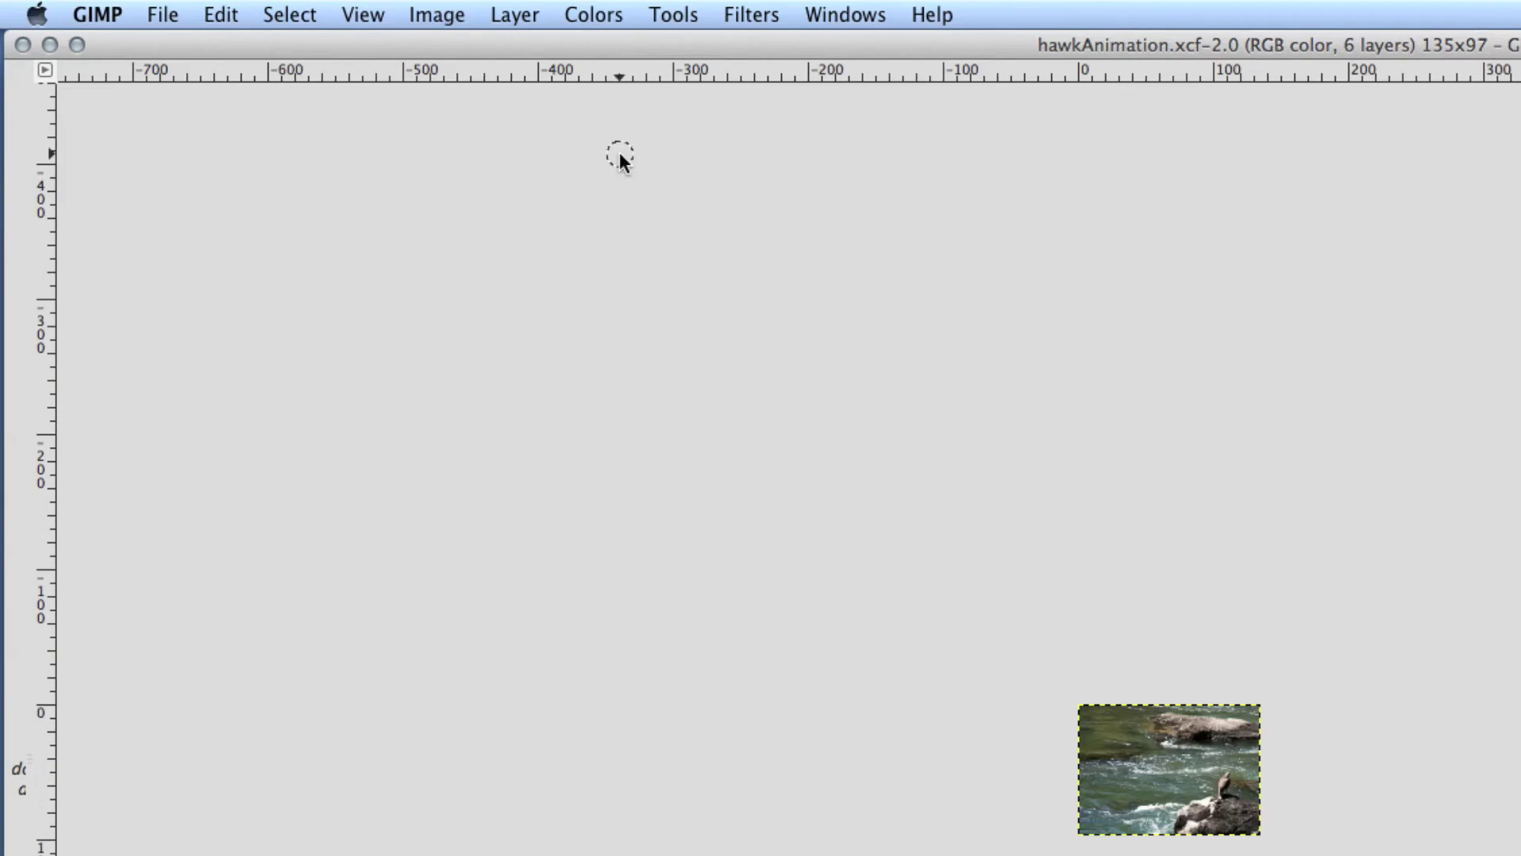
- Open the File menu with hawkAnimation.xcf in front
{"action": "left_click", "coordinate": [163, 15]}
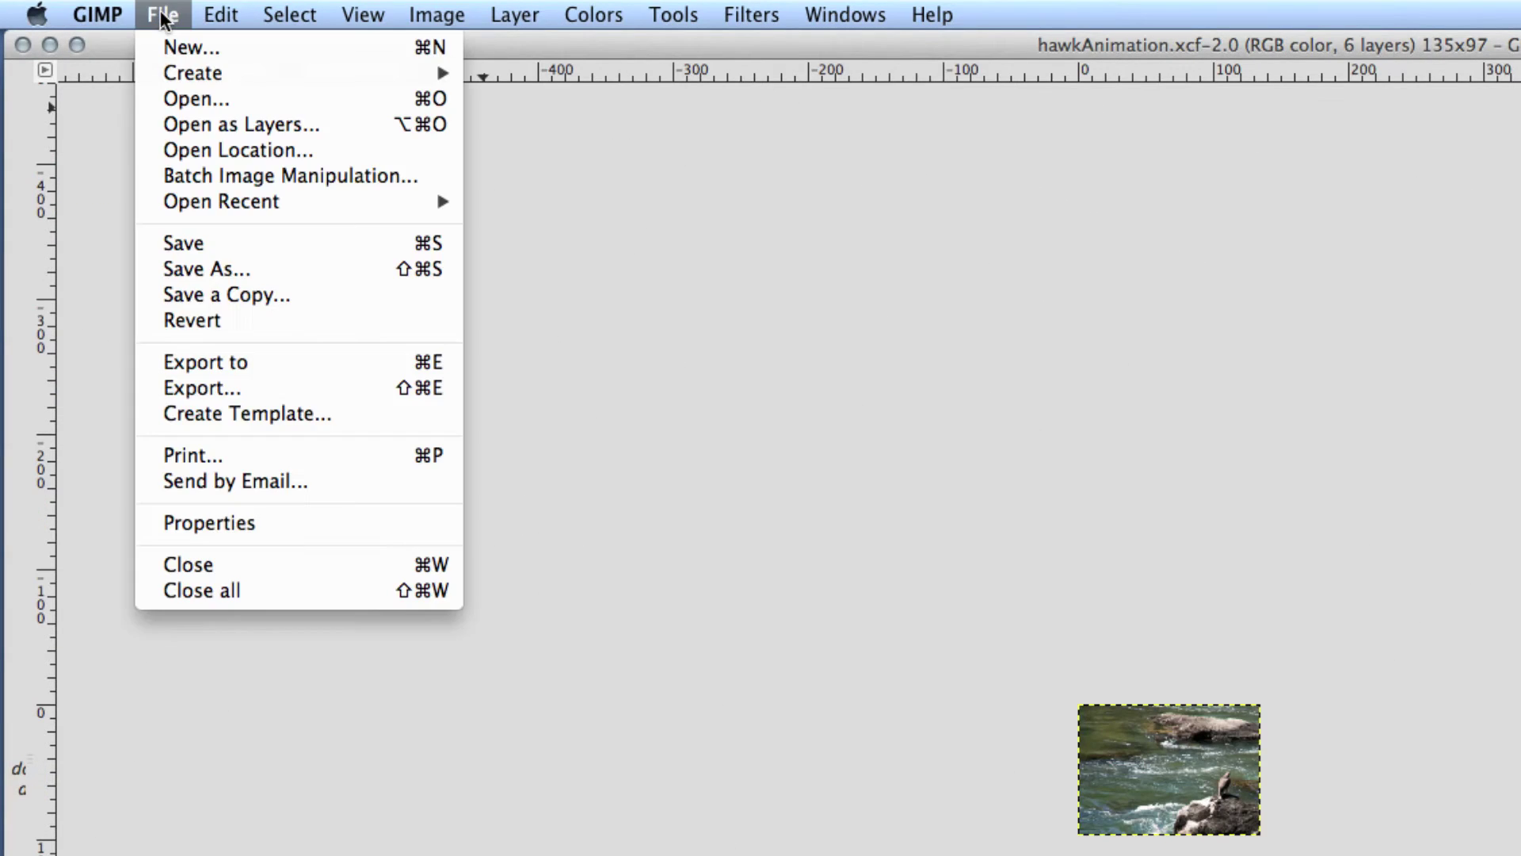
- Open hawk1.xcf through hawk5.xcf together as separate images
{"action": "left_click", "coordinate": [196, 102]}
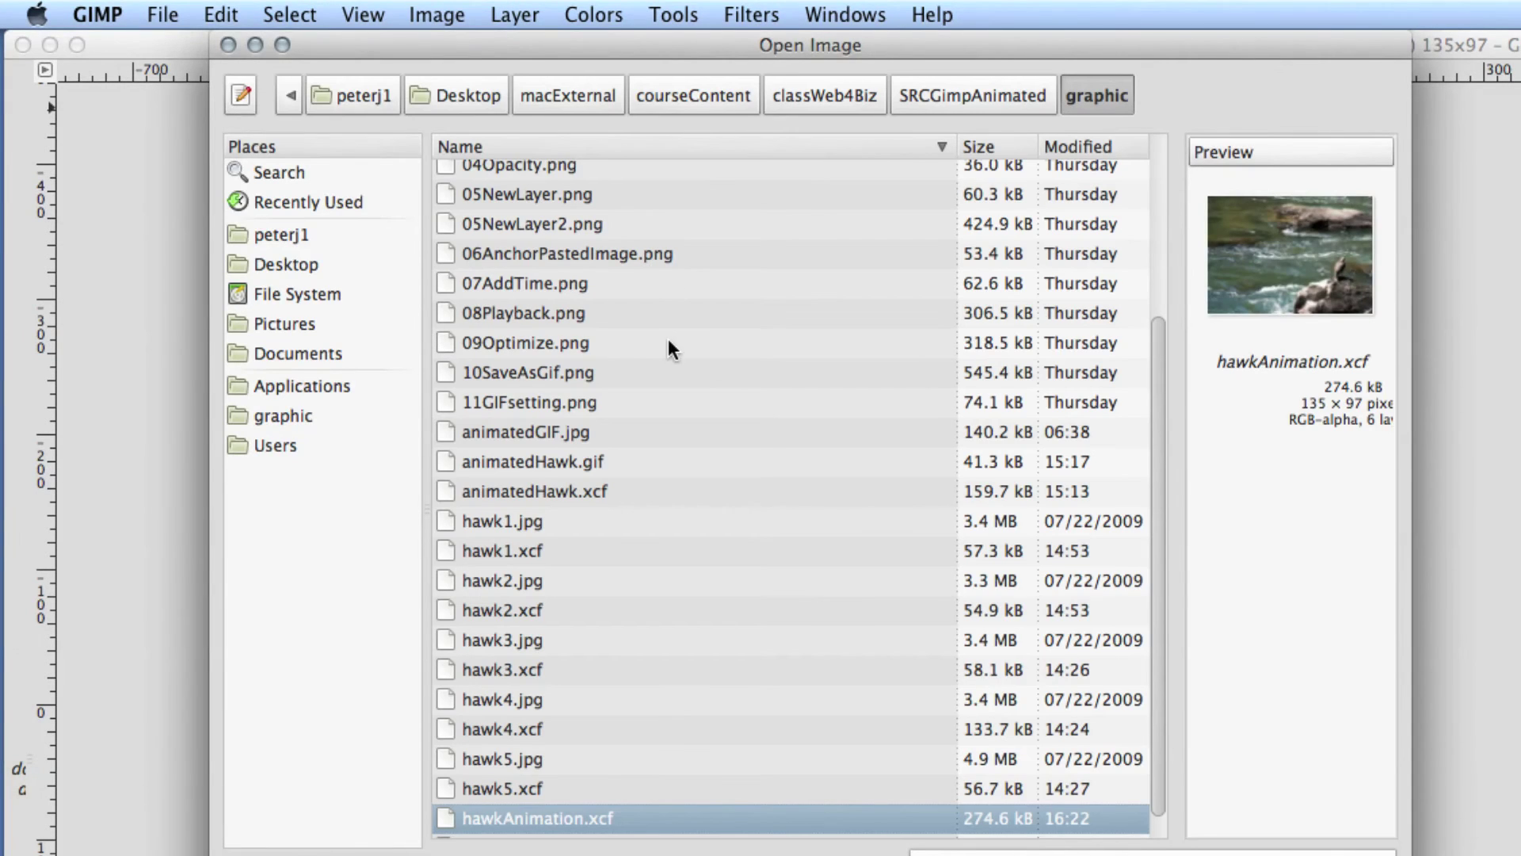
{"action": "left_click", "coordinate": [546, 552]}
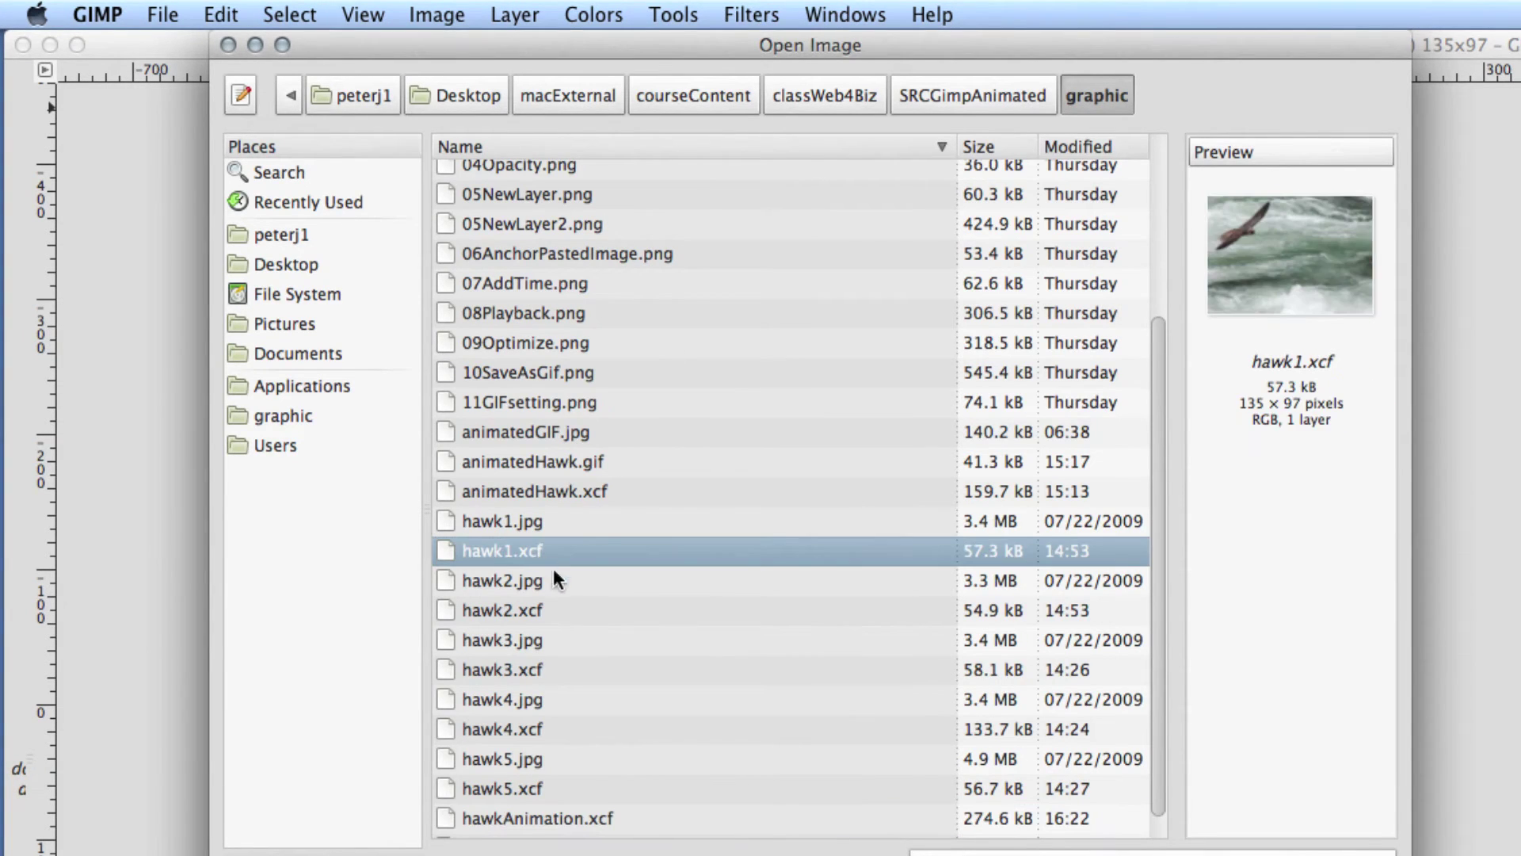
{"action": "left_click", "coordinate": [524, 606], "text": "super"}
{"action": "left_click", "coordinate": [522, 665], "text": "super"}
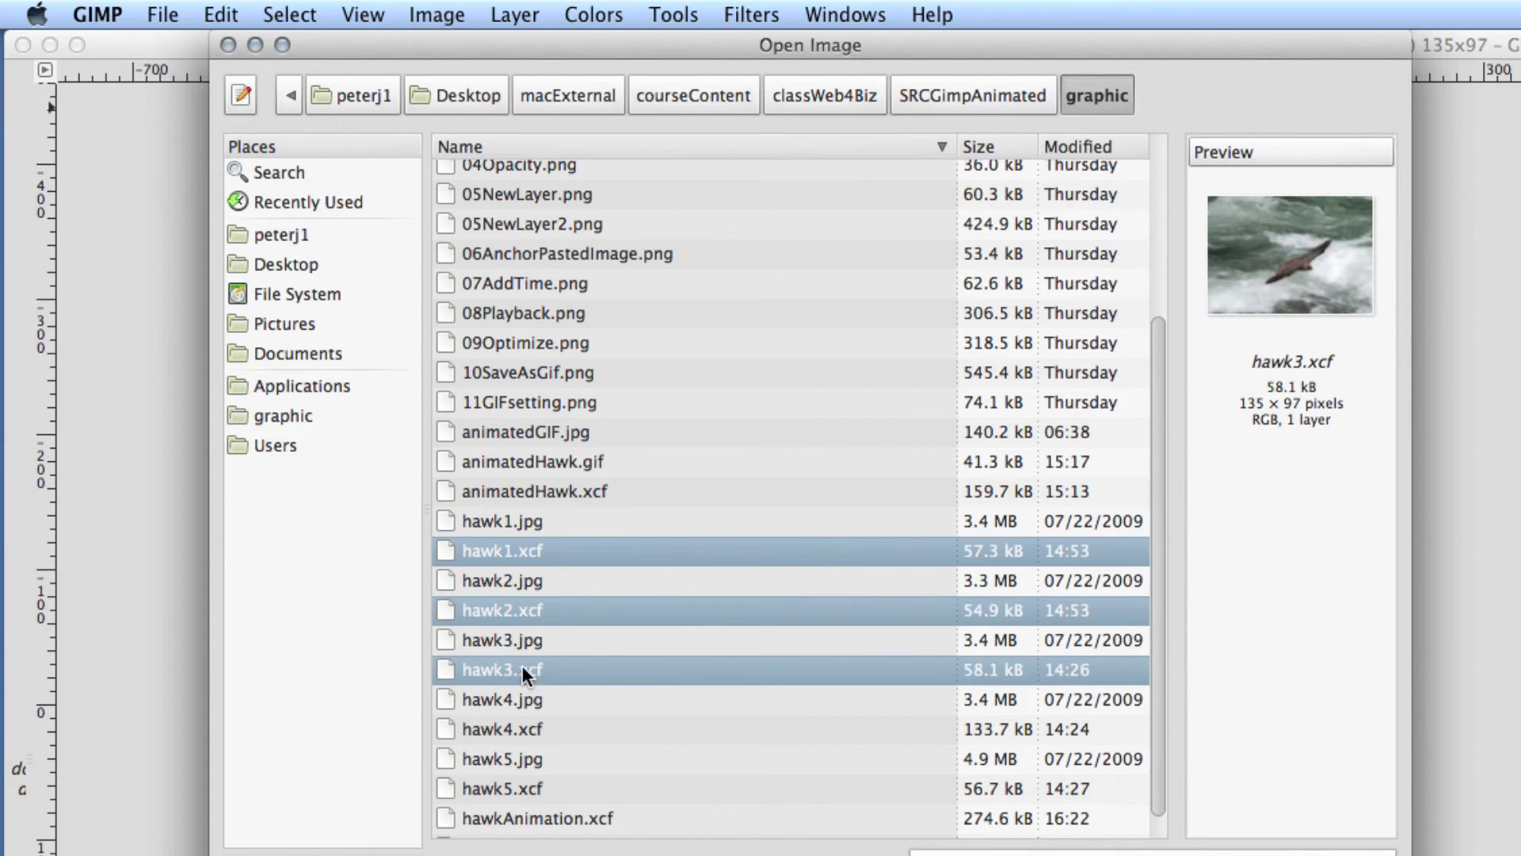
{"action": "left_click", "coordinate": [541, 729], "text": "super"}
{"action": "left_click", "coordinate": [529, 787], "text": "super"}
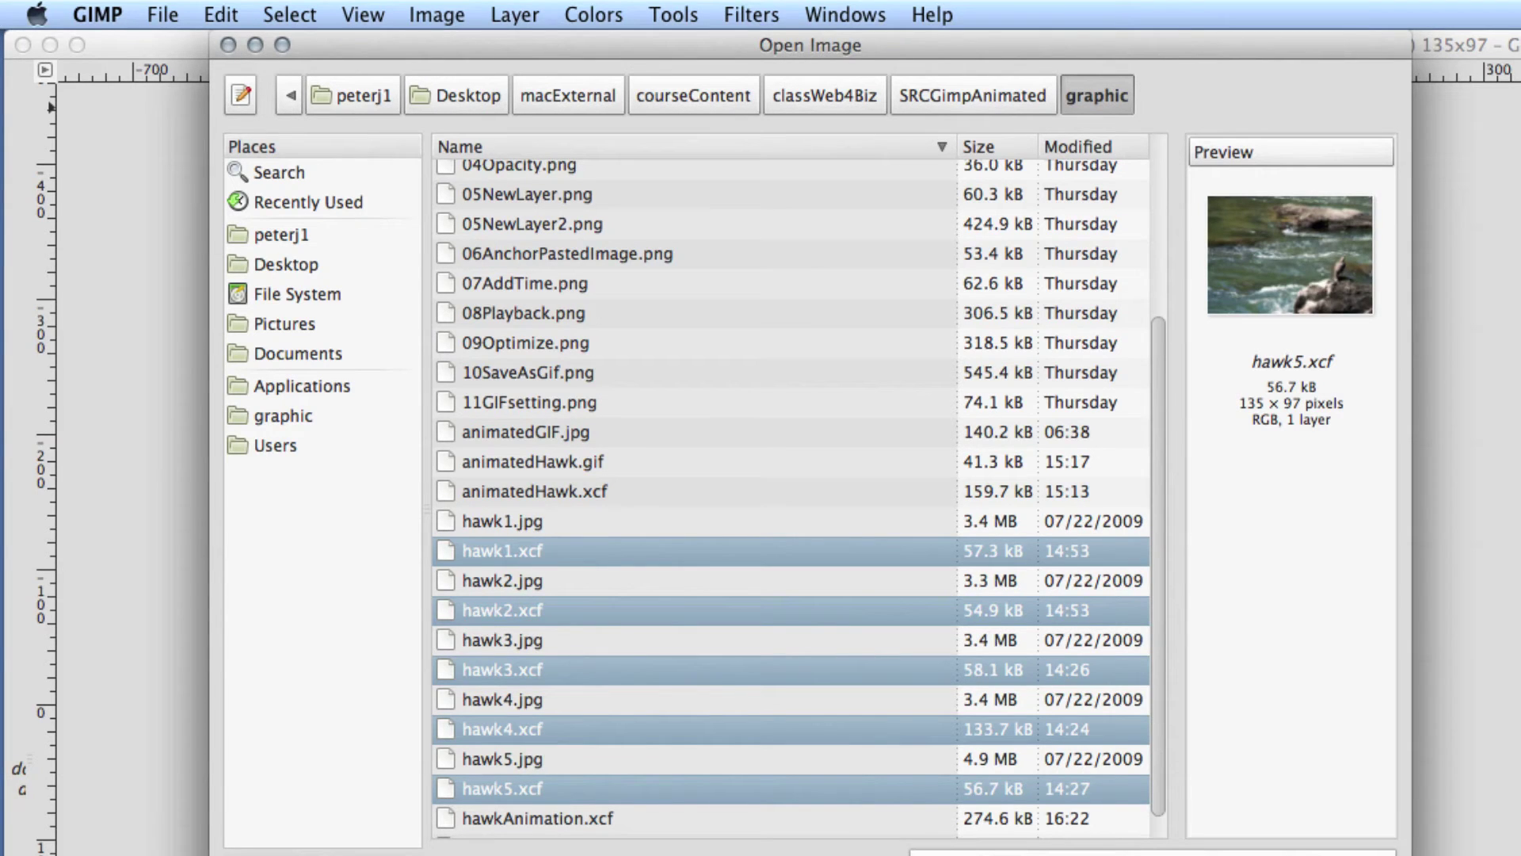
{"action": "key", "text": "Return"}
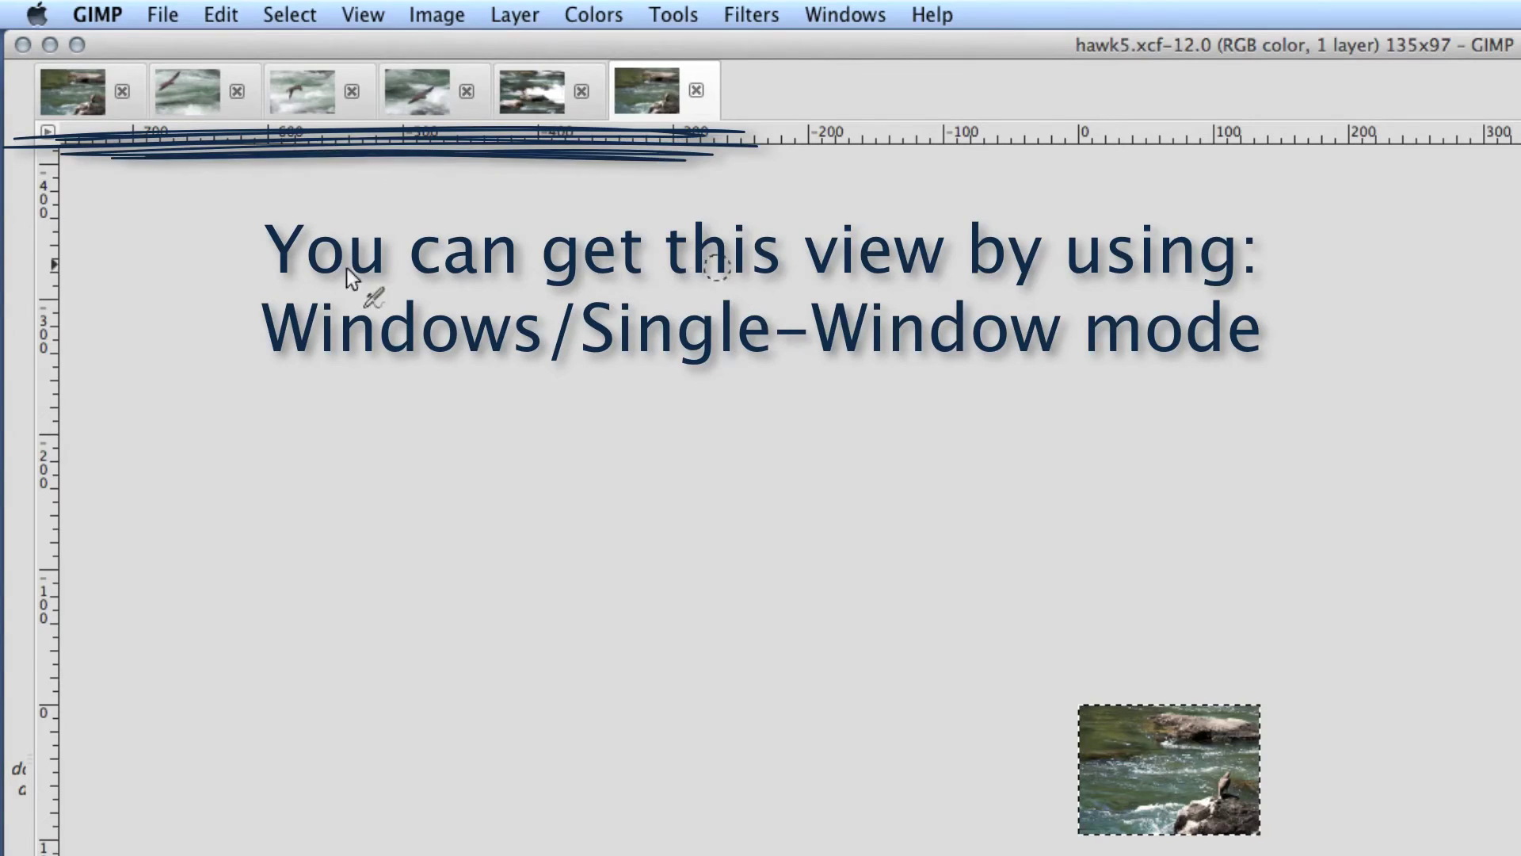
- Create a new untitled 135 × 97 image filled with transparency
{"action": "left_click", "coordinate": [170, 13]}
{"action": "left_click", "coordinate": [188, 46]}
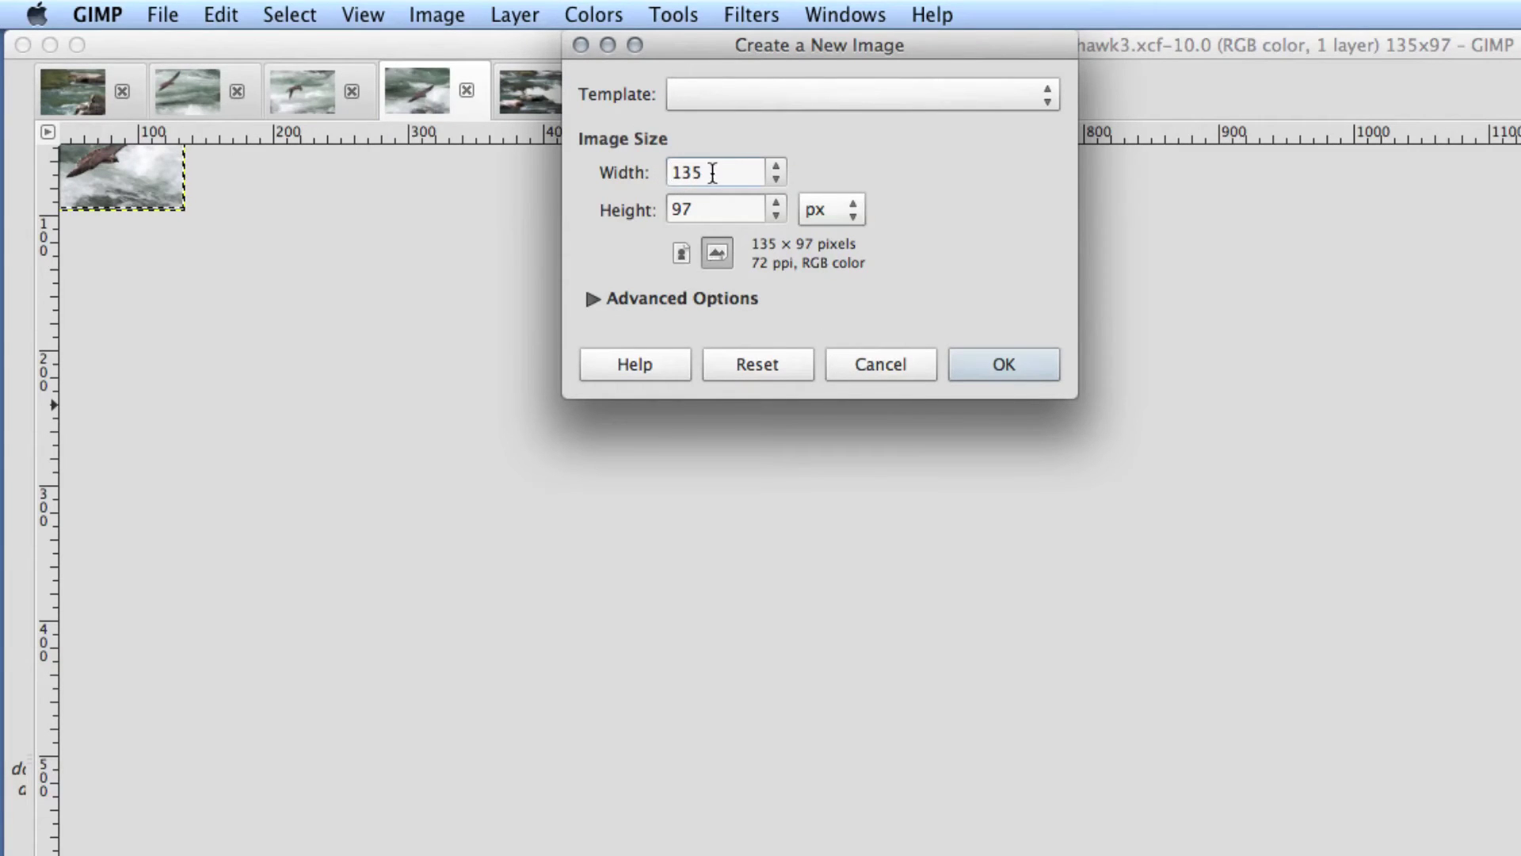
{"action": "left_click", "coordinate": [1049, 365]}
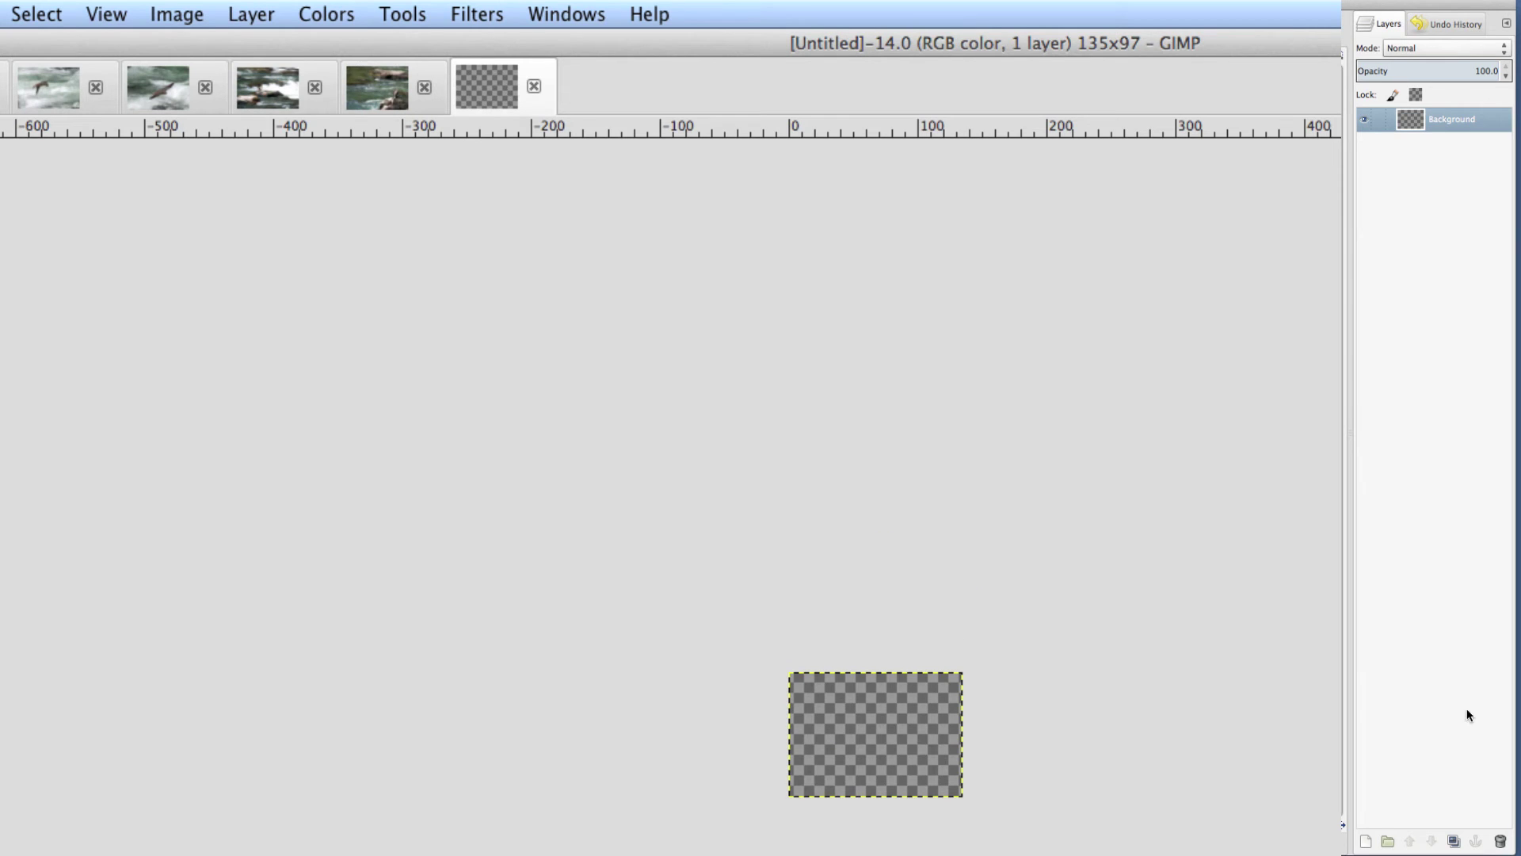
- Add a hawk1 layer, then copy the whole hawk1 image, paste it and anchor it
{"action": "left_click", "coordinate": [1366, 842]}
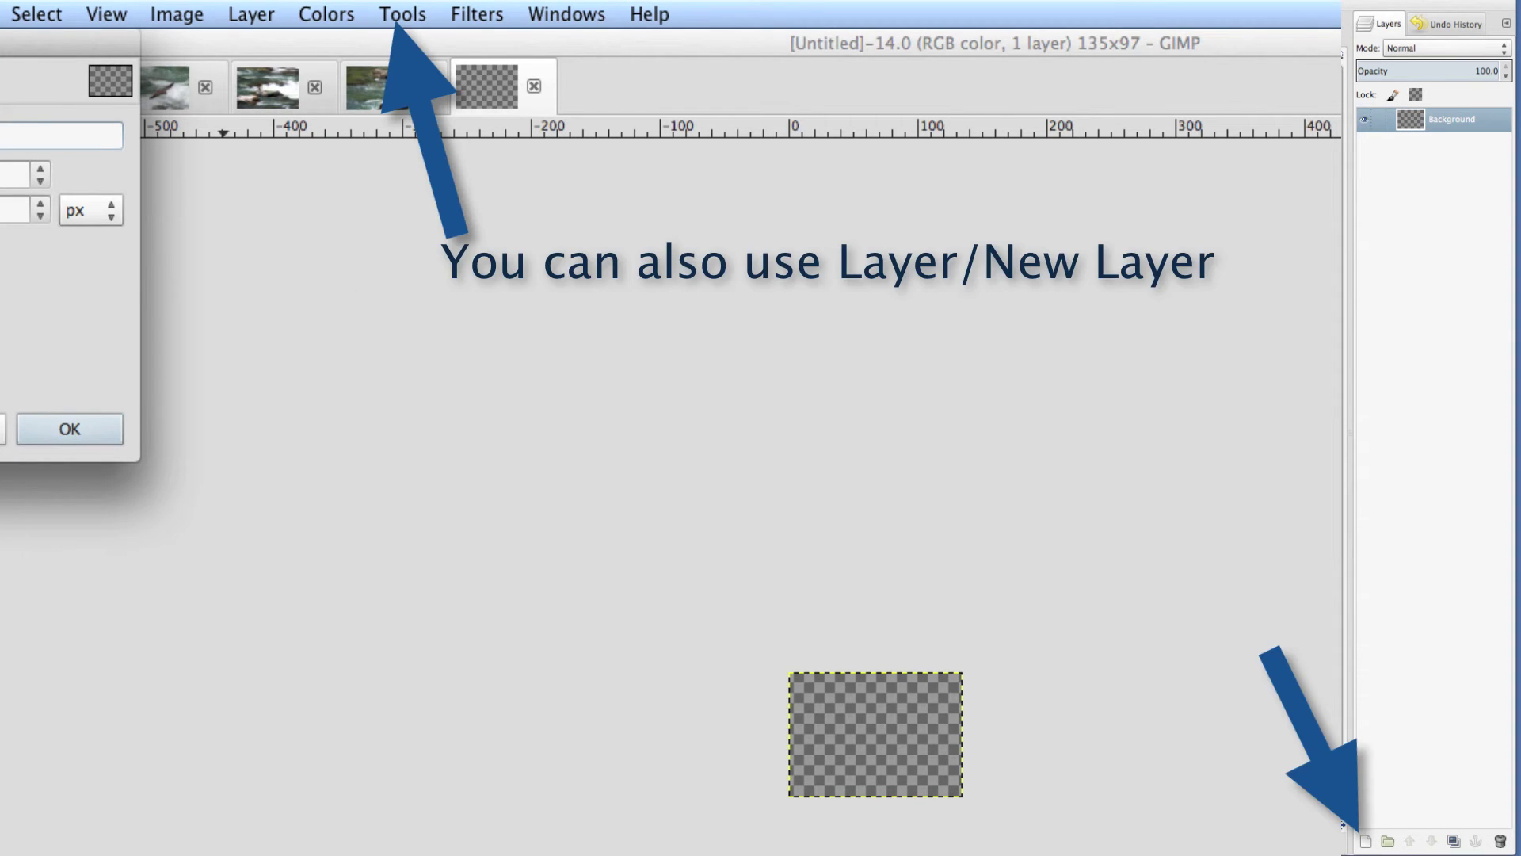
{"action": "left_click", "coordinate": [76, 432]}
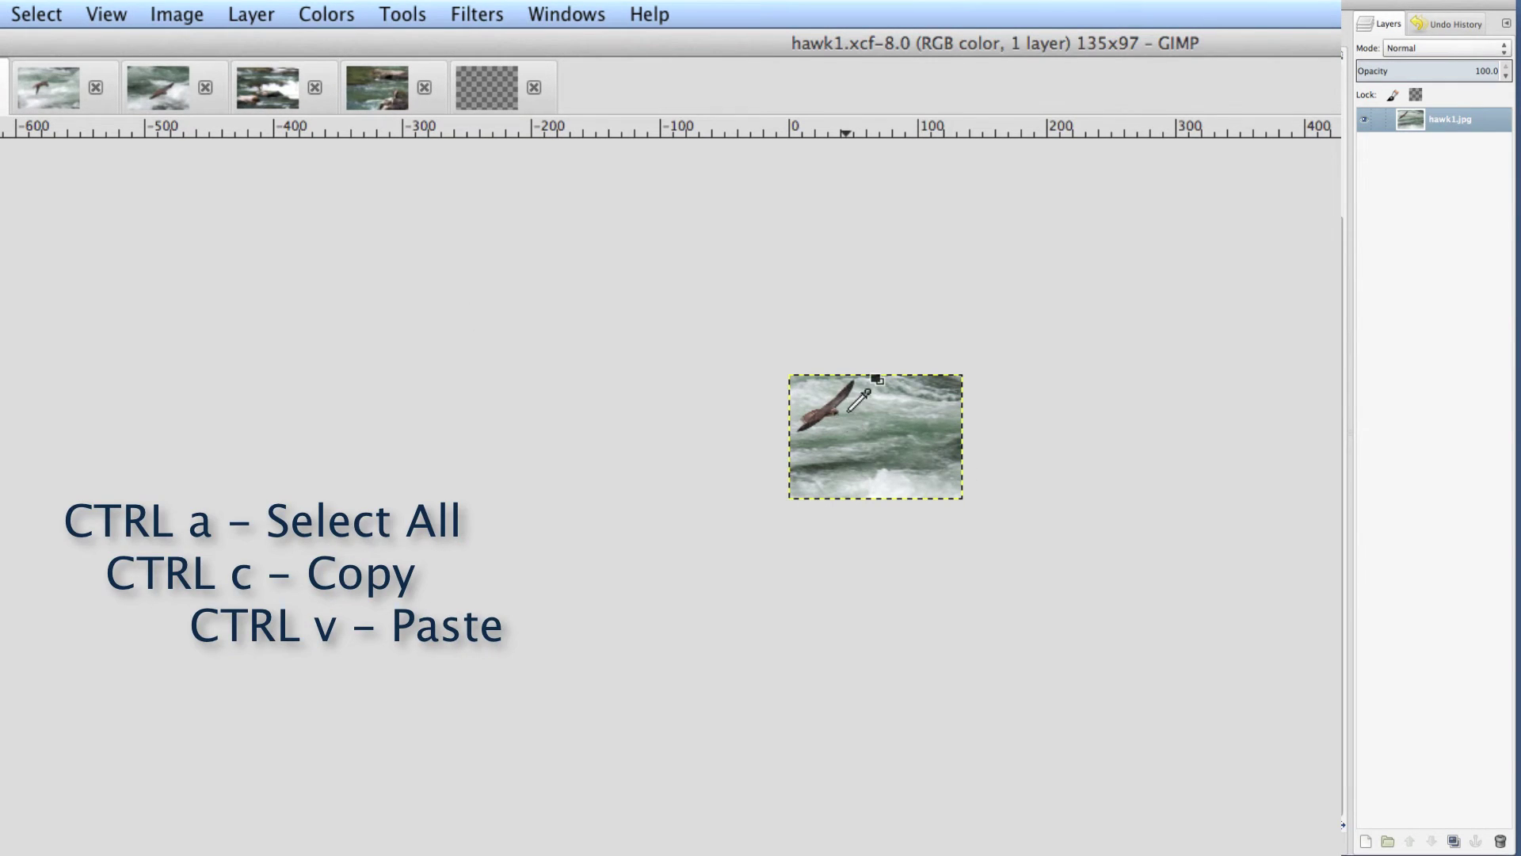
{"action": "key", "text": "ctrl+a"}
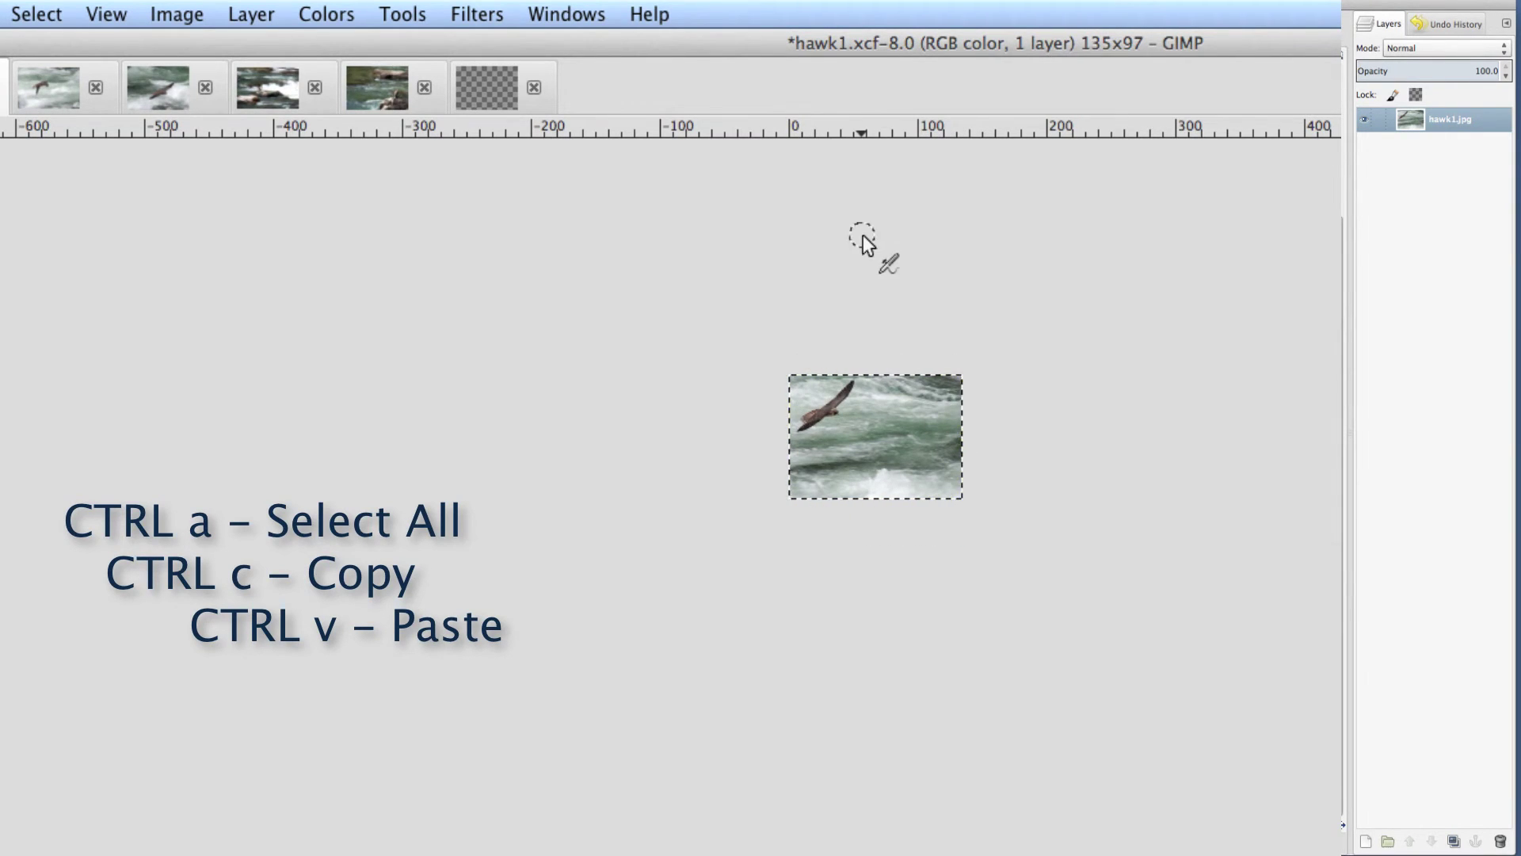
{"action": "key", "text": "ctrl+c"}
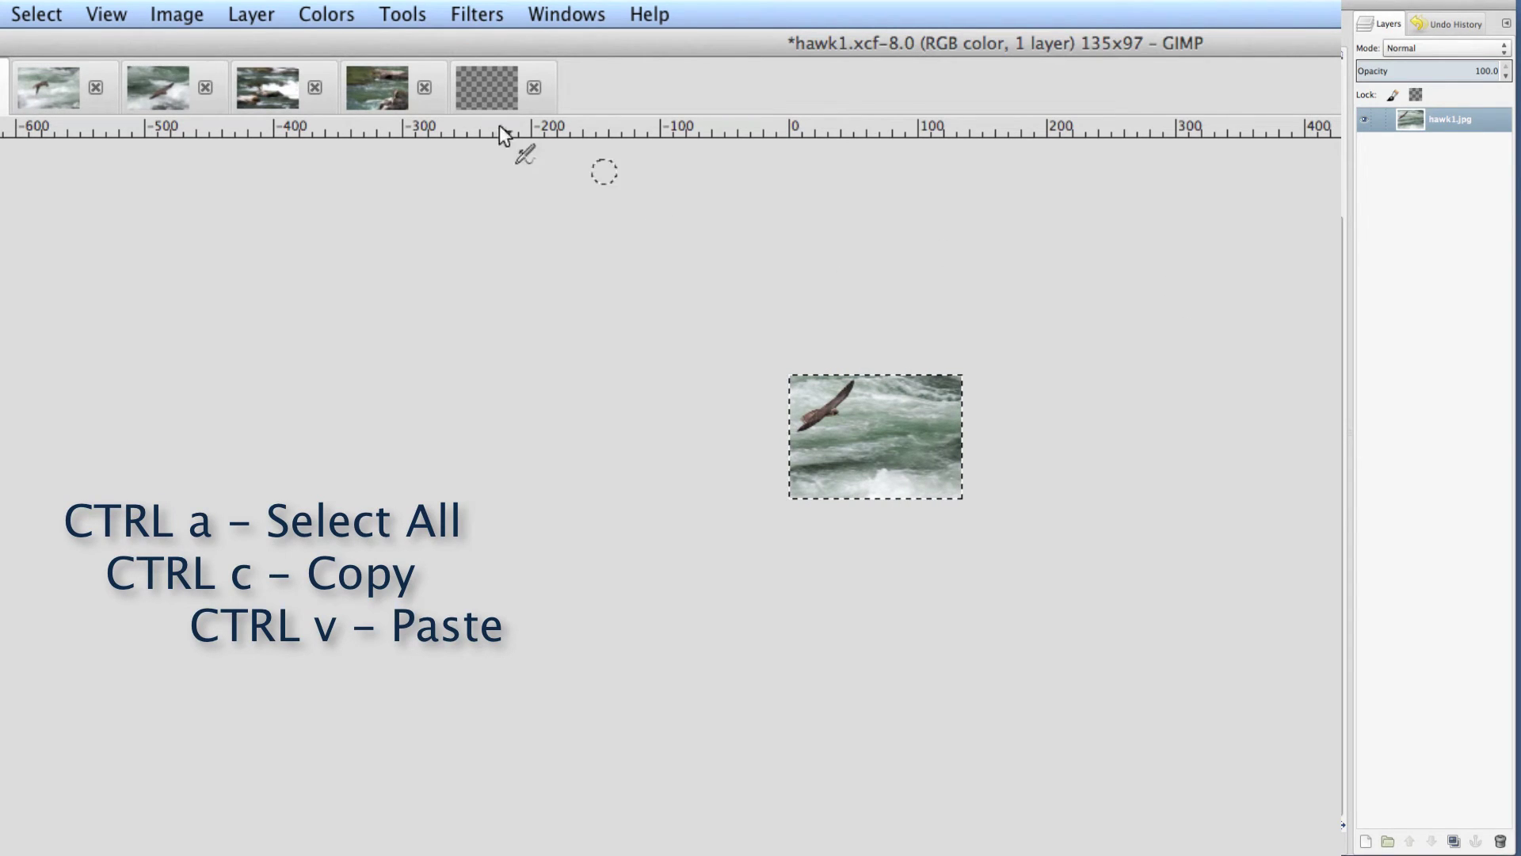
{"action": "left_click", "coordinate": [482, 89]}
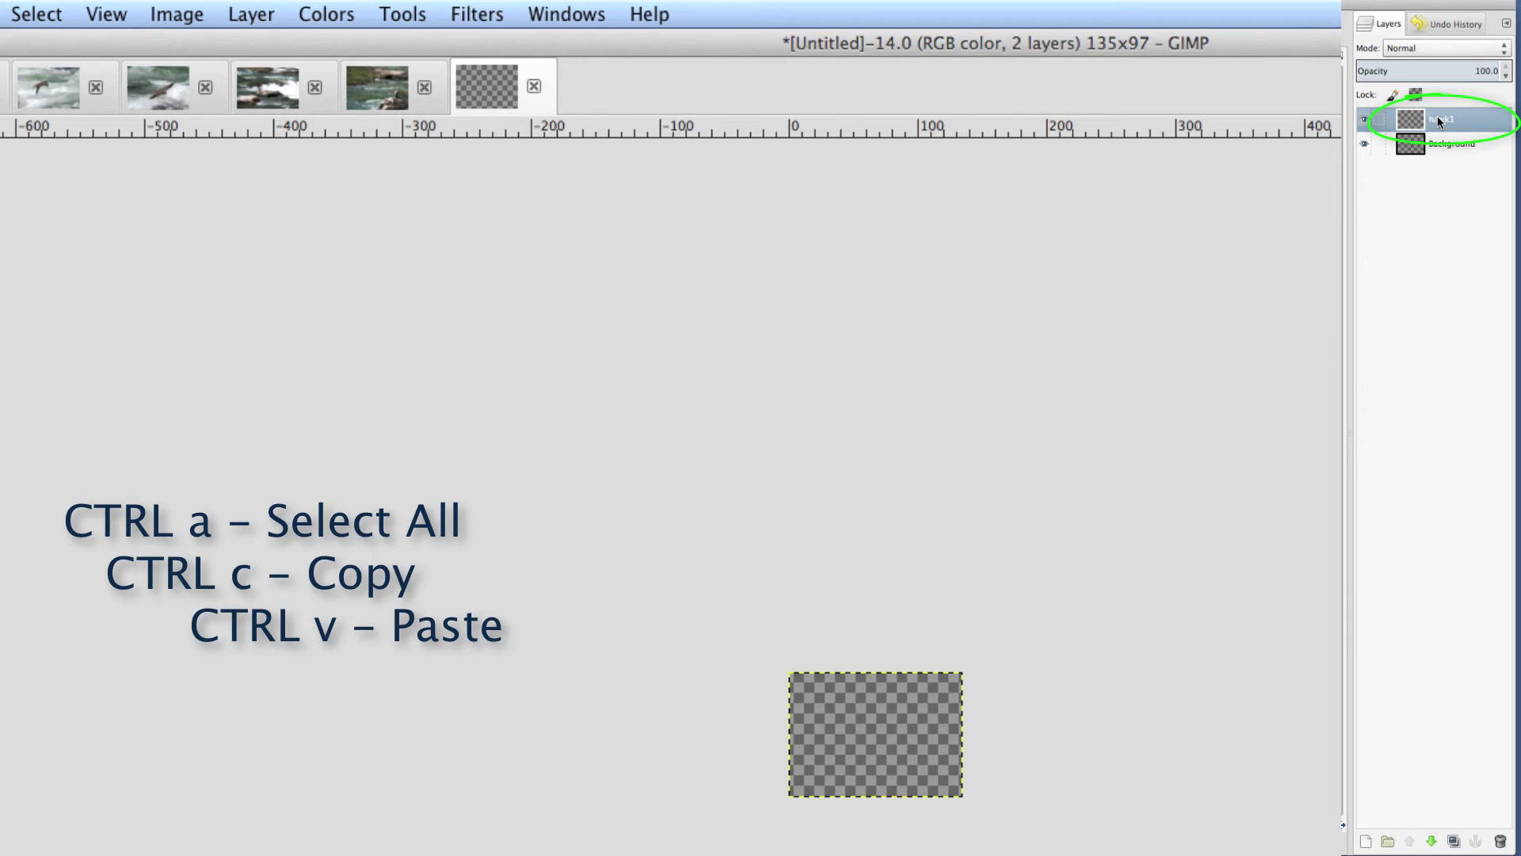
{"action": "key", "text": "ctrl+v"}
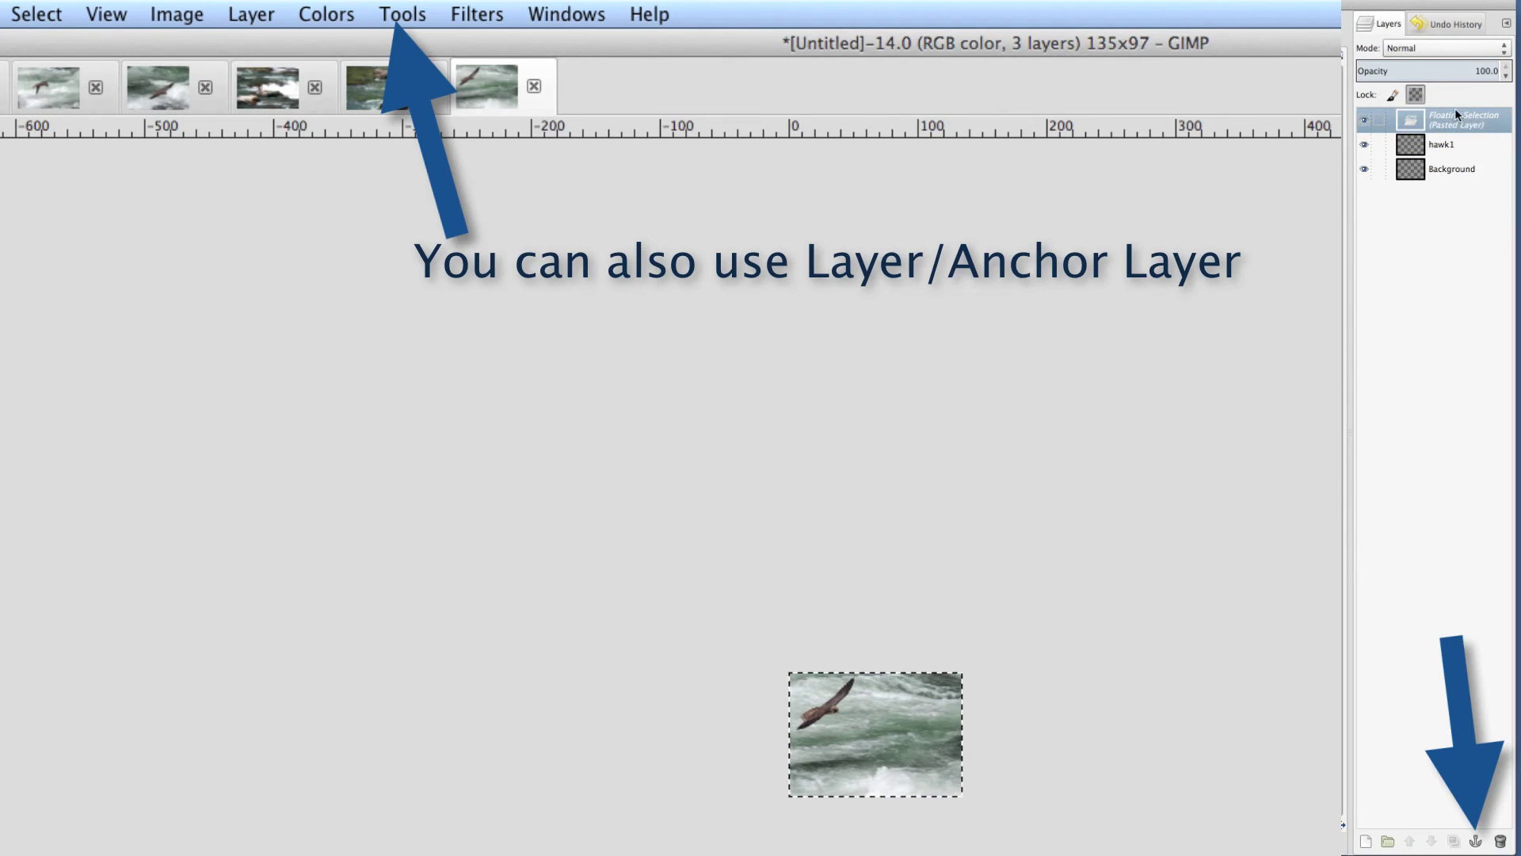
{"action": "left_click", "coordinate": [1475, 841]}
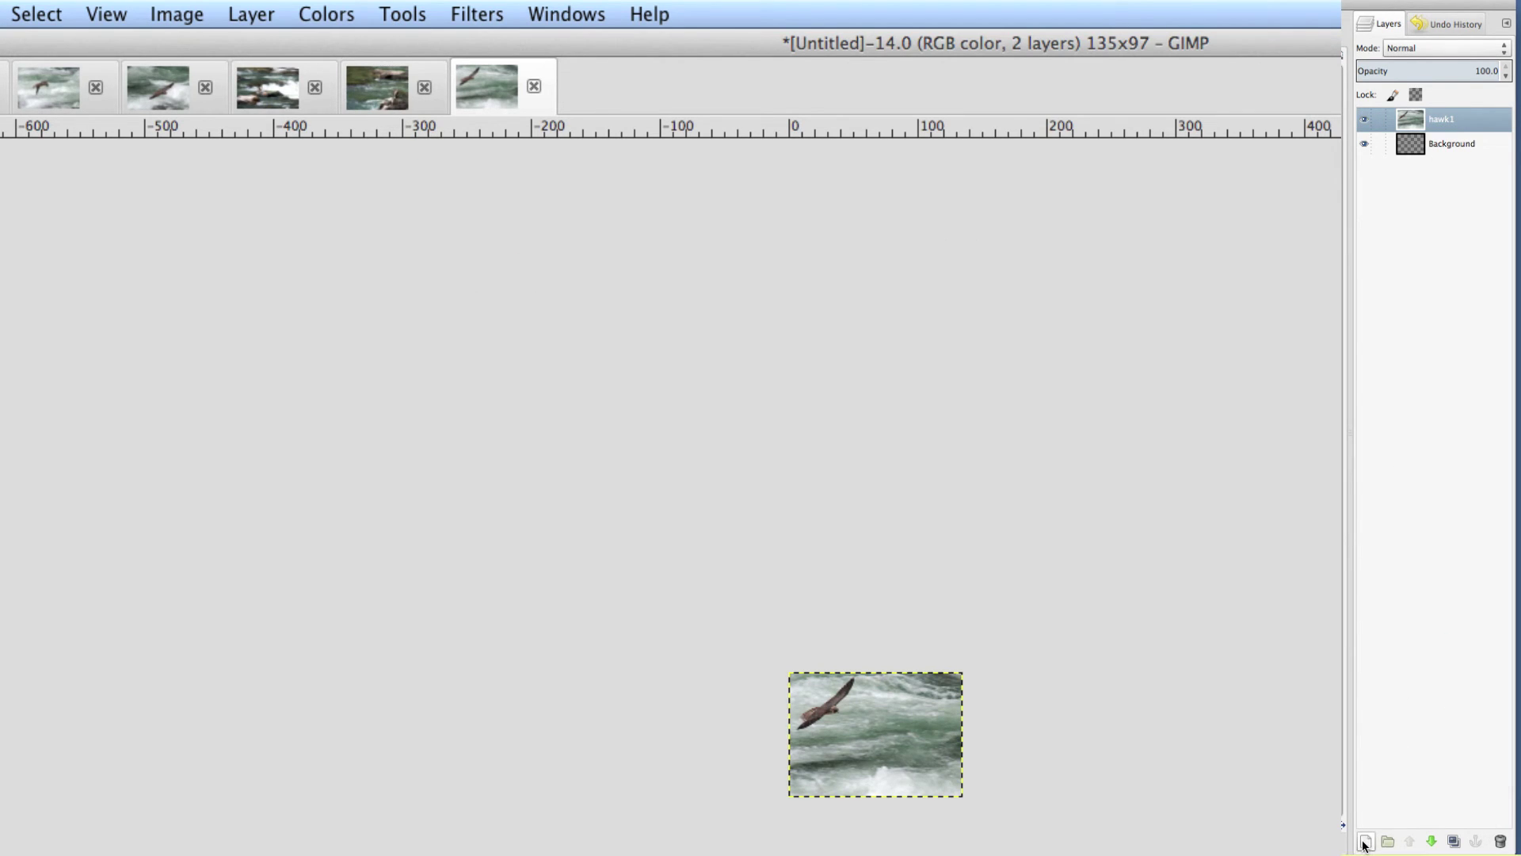
- Add a new hawk2 layer and anchor the whole hawk2.xcf picture into it
{"action": "left_click", "coordinate": [1364, 842]}
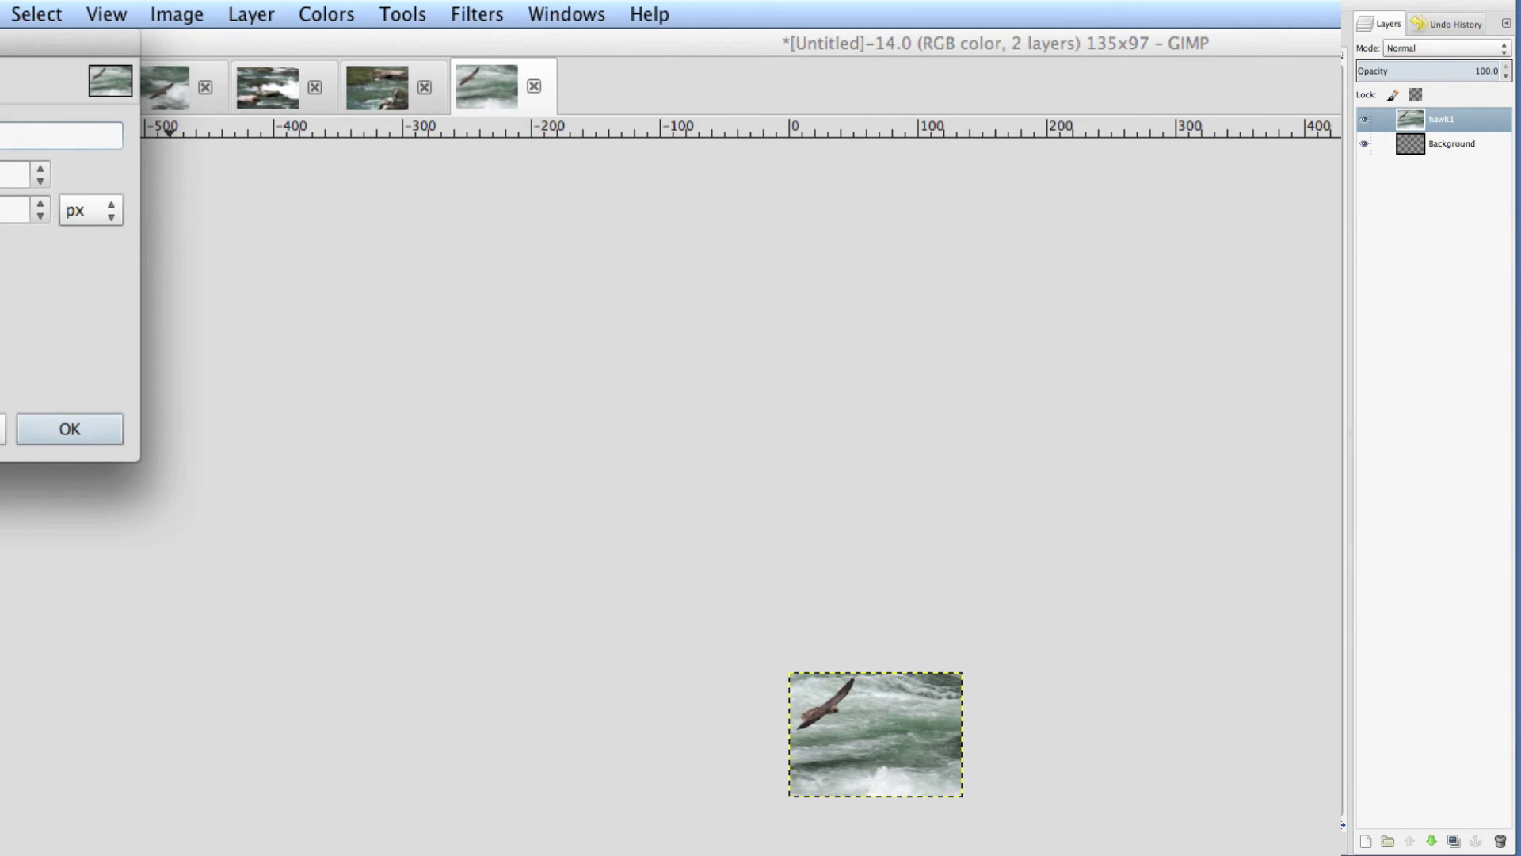
{"action": "left_click", "coordinate": [62, 432]}
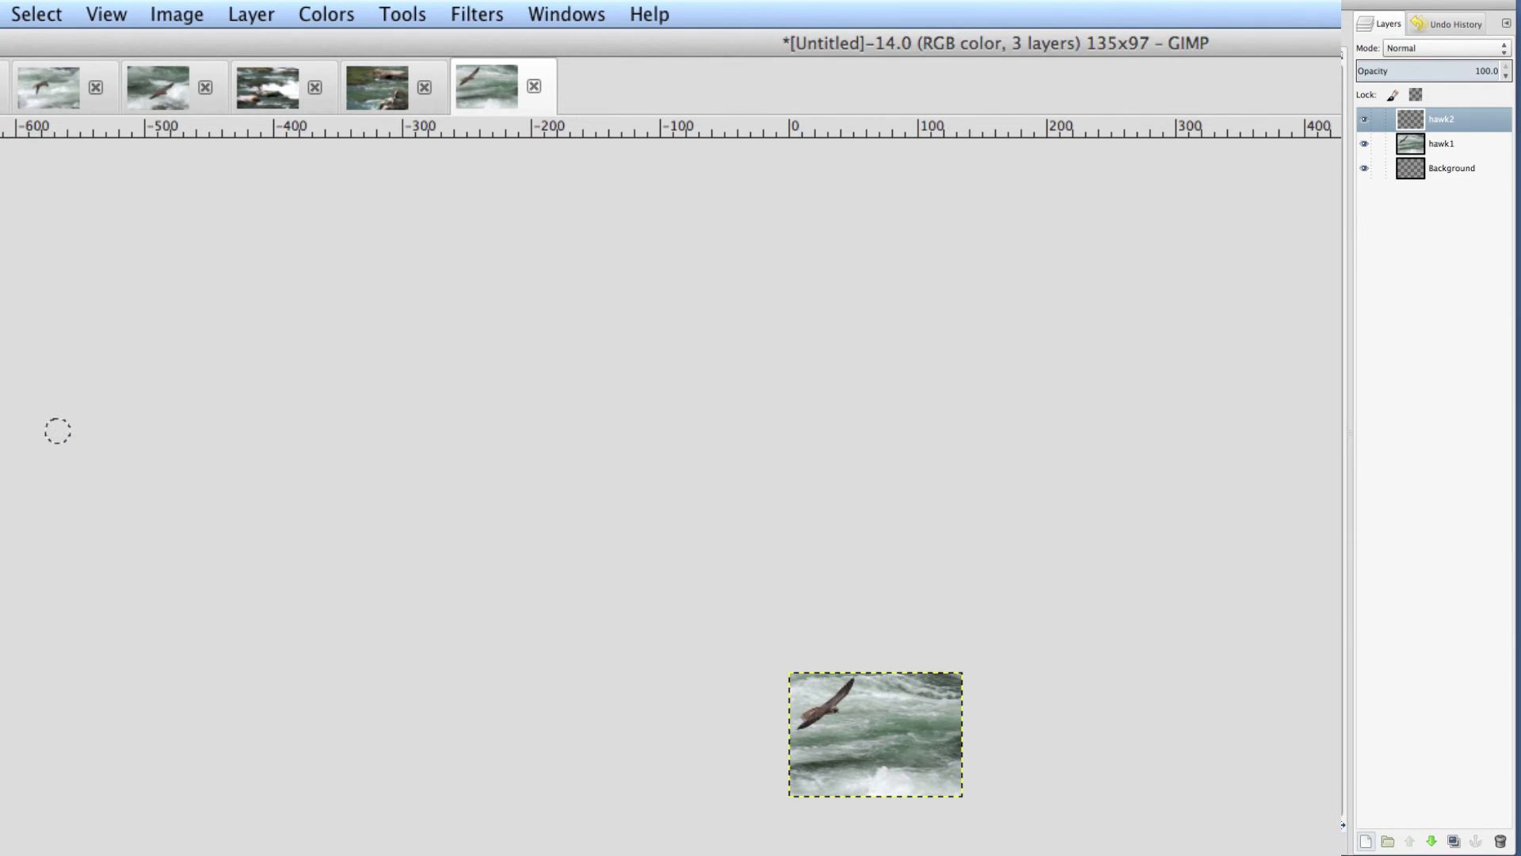
{"action": "left_click", "coordinate": [66, 96]}
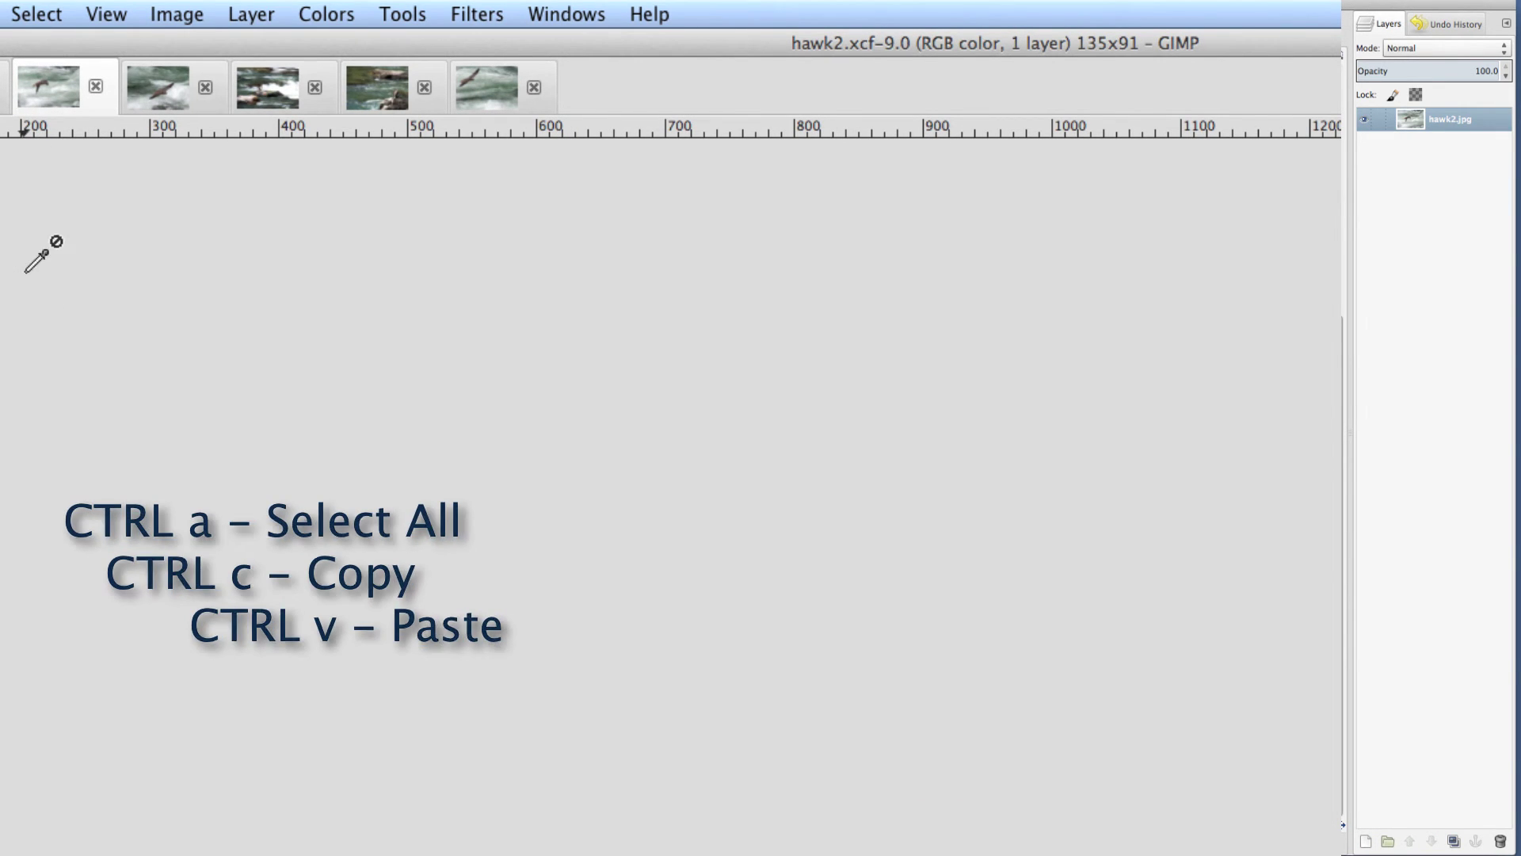
{"action": "key", "text": "ctrl+a"}
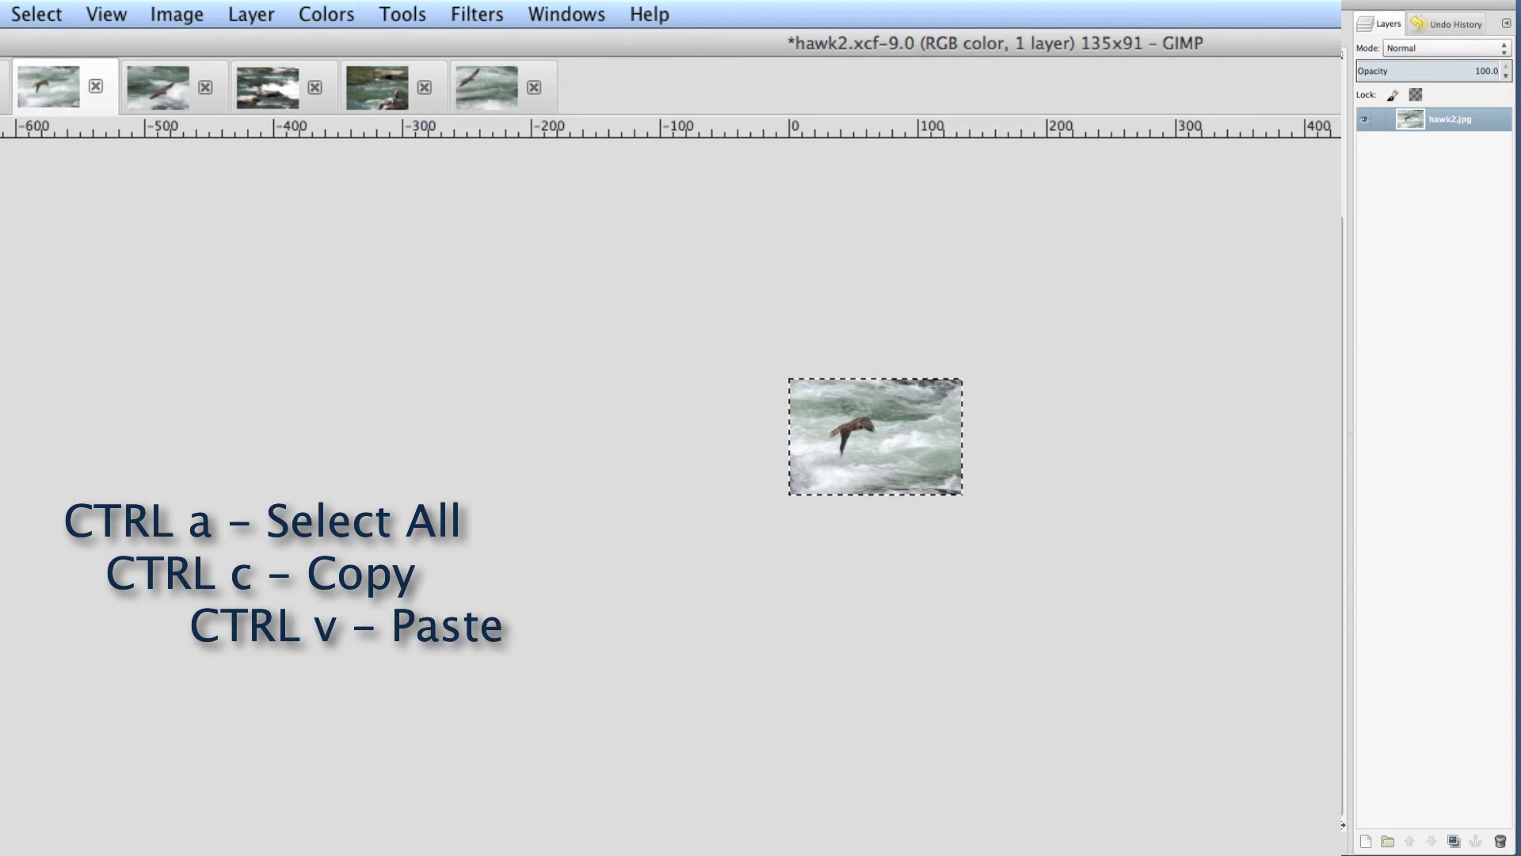
{"action": "left_click", "coordinate": [469, 96]}
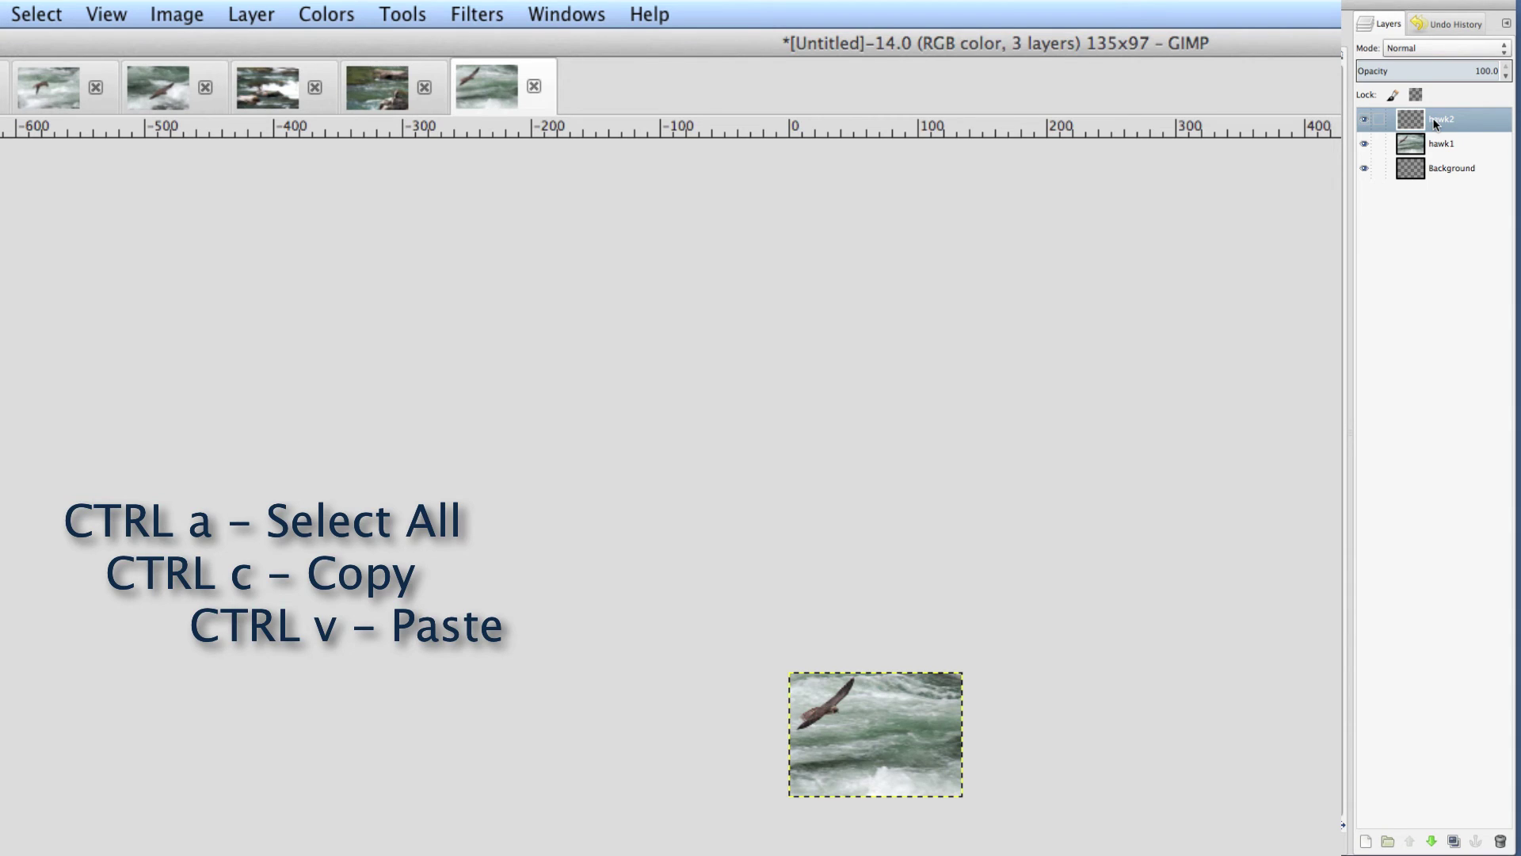
{"action": "key", "text": "ctrl+v"}
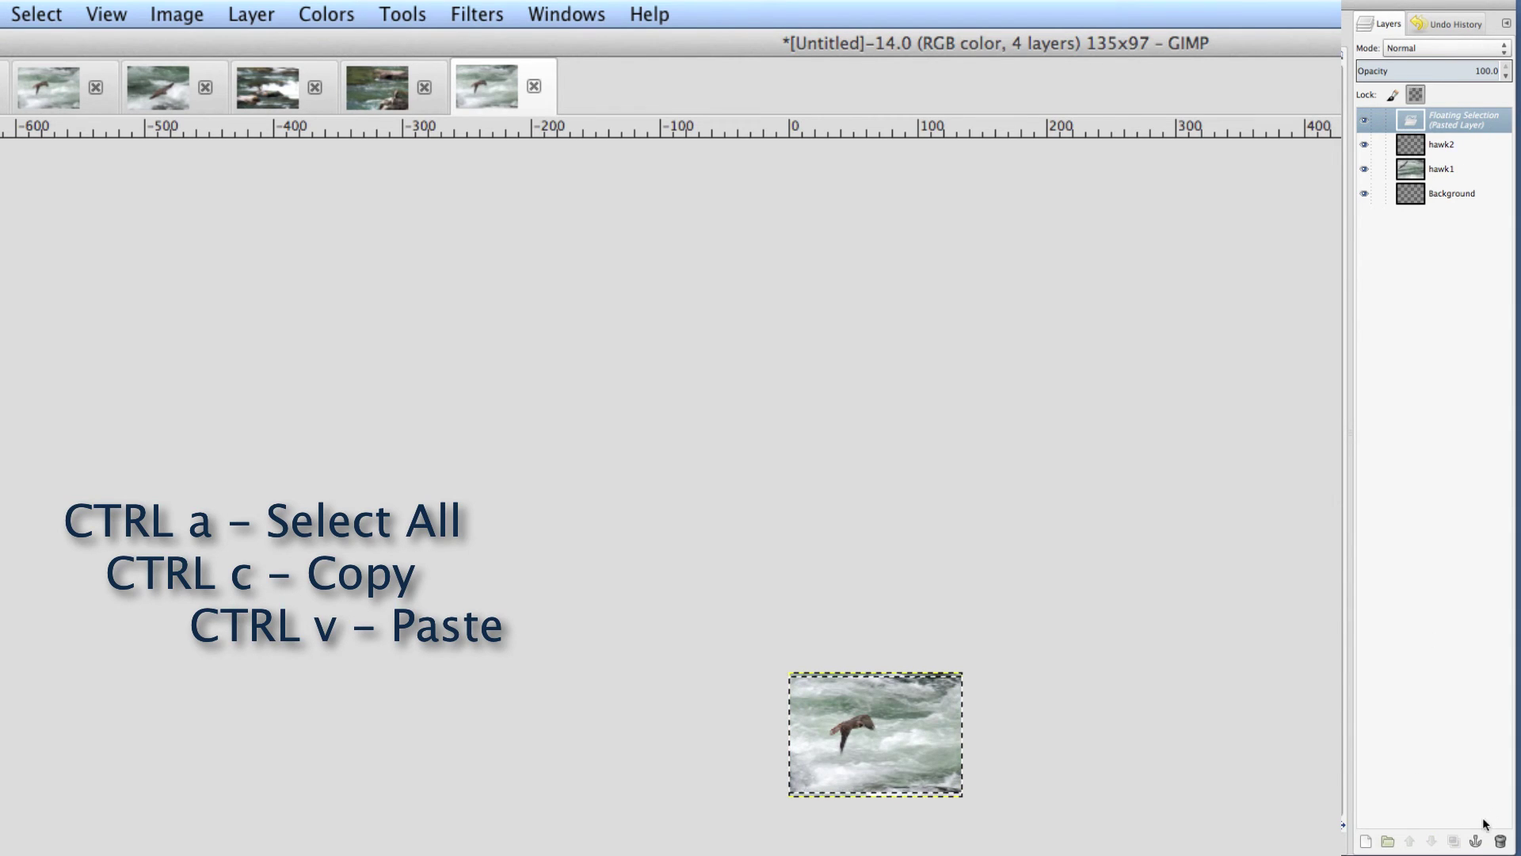
{"action": "left_click", "coordinate": [1475, 841]}
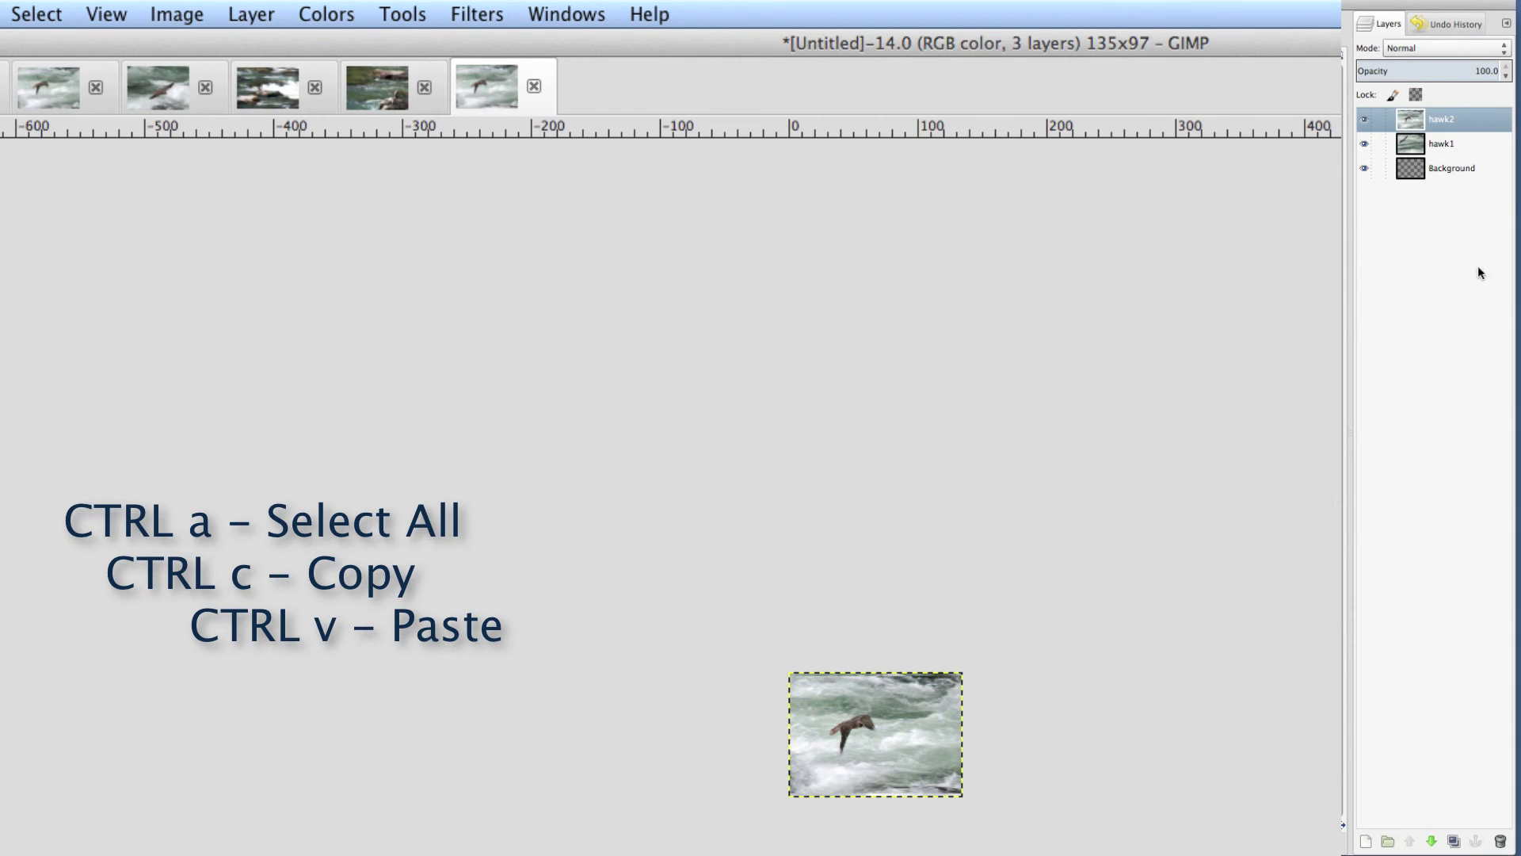
{"action": "left_click", "coordinate": [1365, 839]}
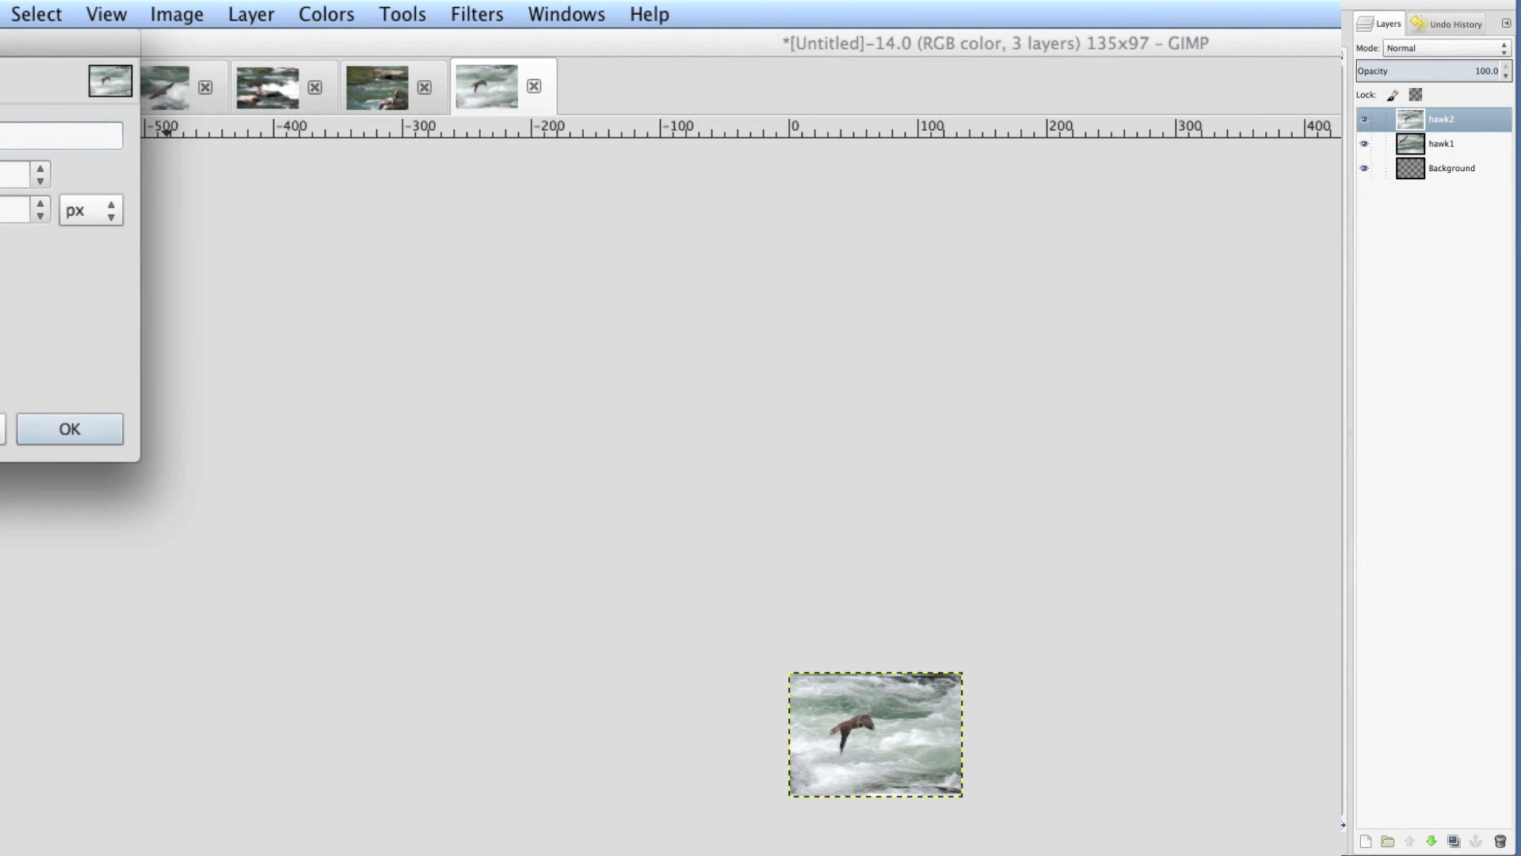
- Create the hawk3 layer and anchor the whole hawk3.xcf picture into it
{"action": "left_click", "coordinate": [86, 431]}
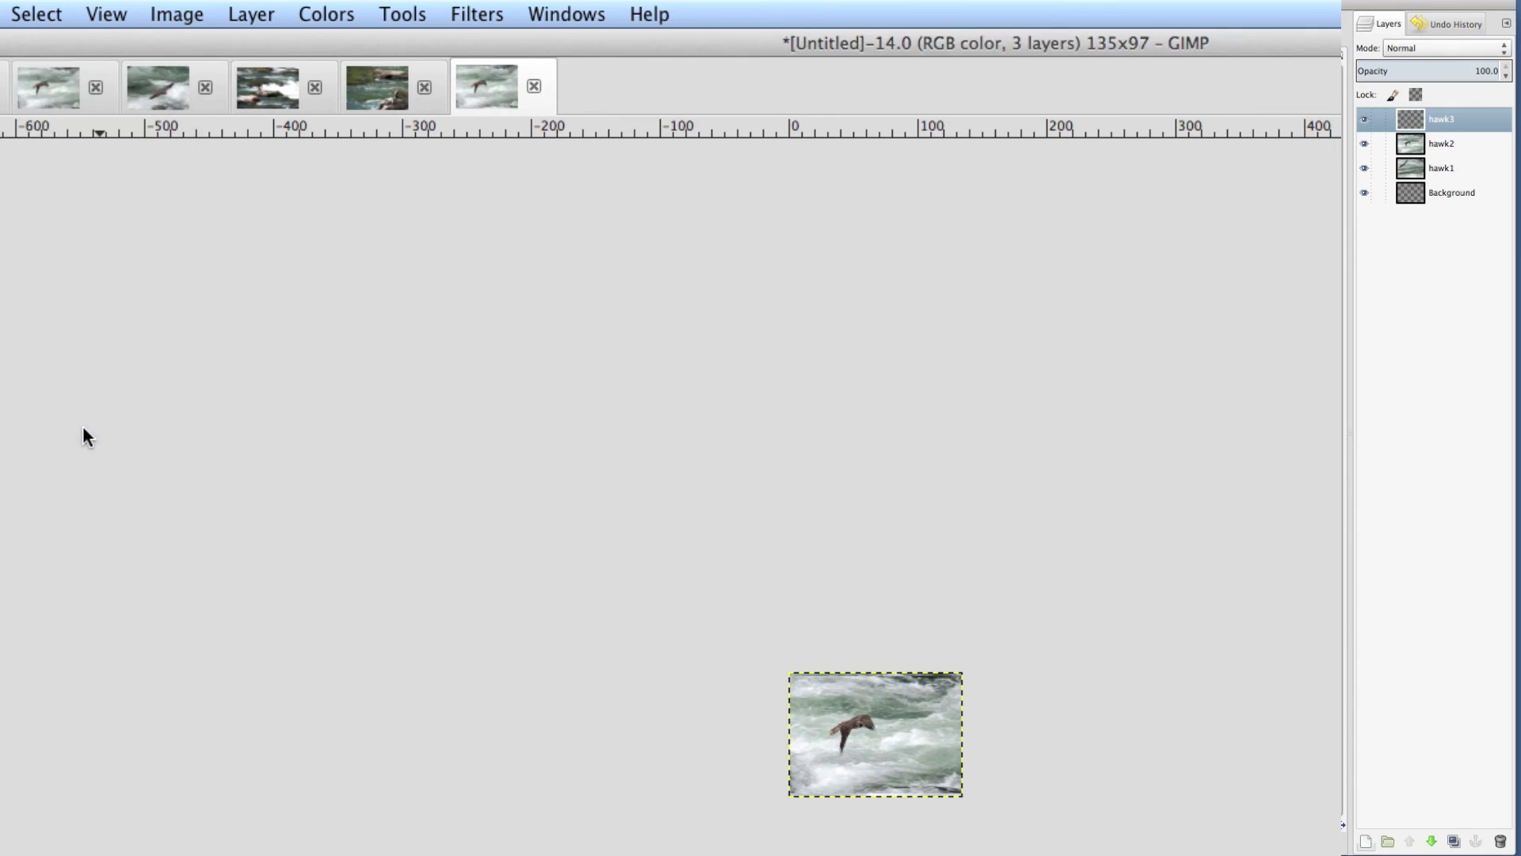
{"action": "left_click", "coordinate": [175, 99]}
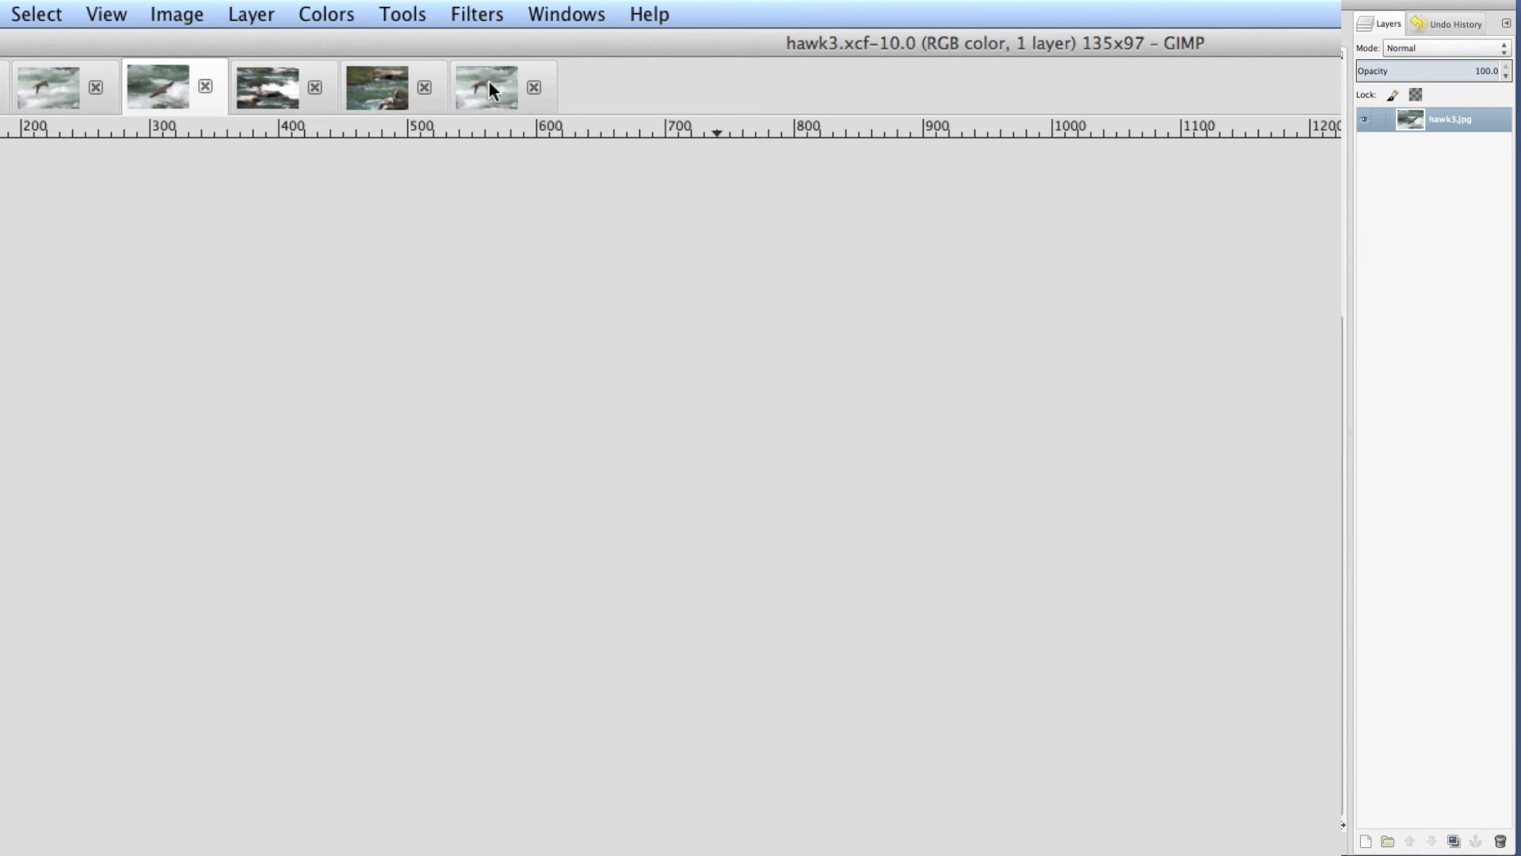
{"action": "key", "text": "ctrl+a"}
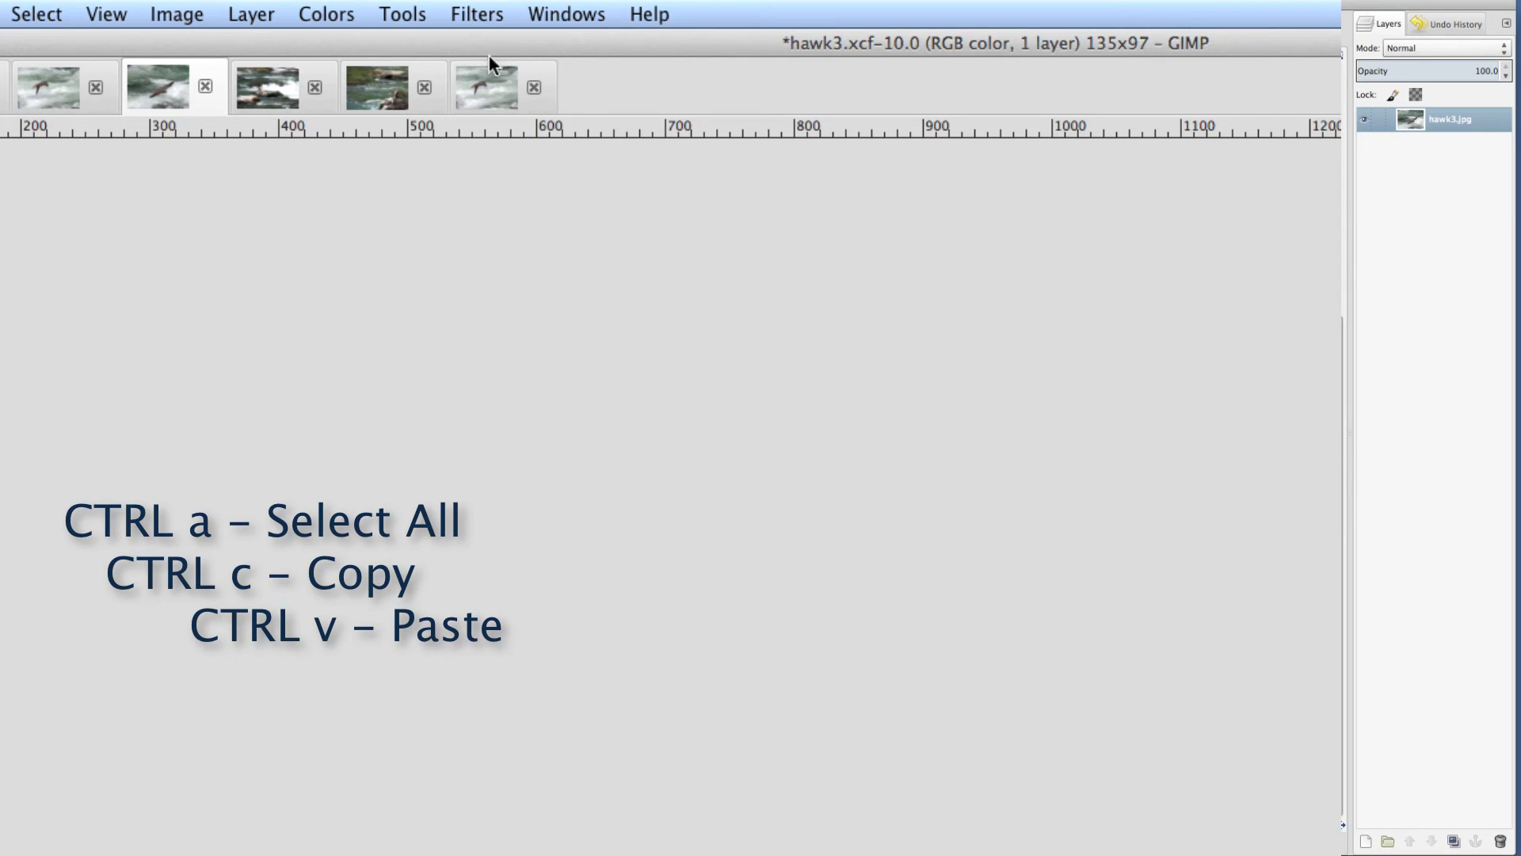
{"action": "left_click", "coordinate": [487, 94]}
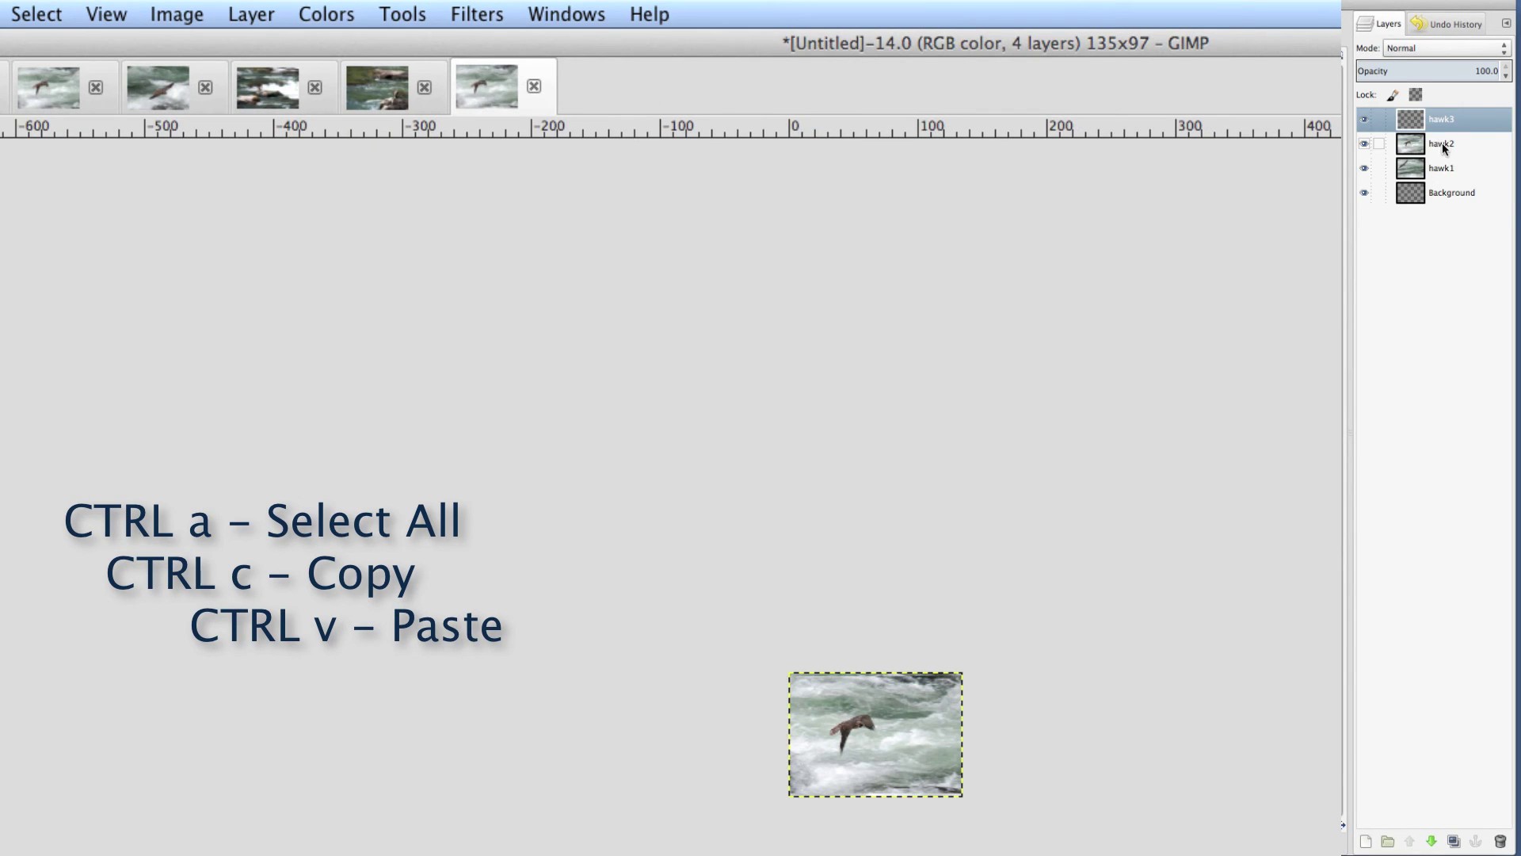
{"action": "double_click", "coordinate": [1436, 121]}
{"action": "key", "text": "Return"}
{"action": "key", "text": "ctrl+v"}
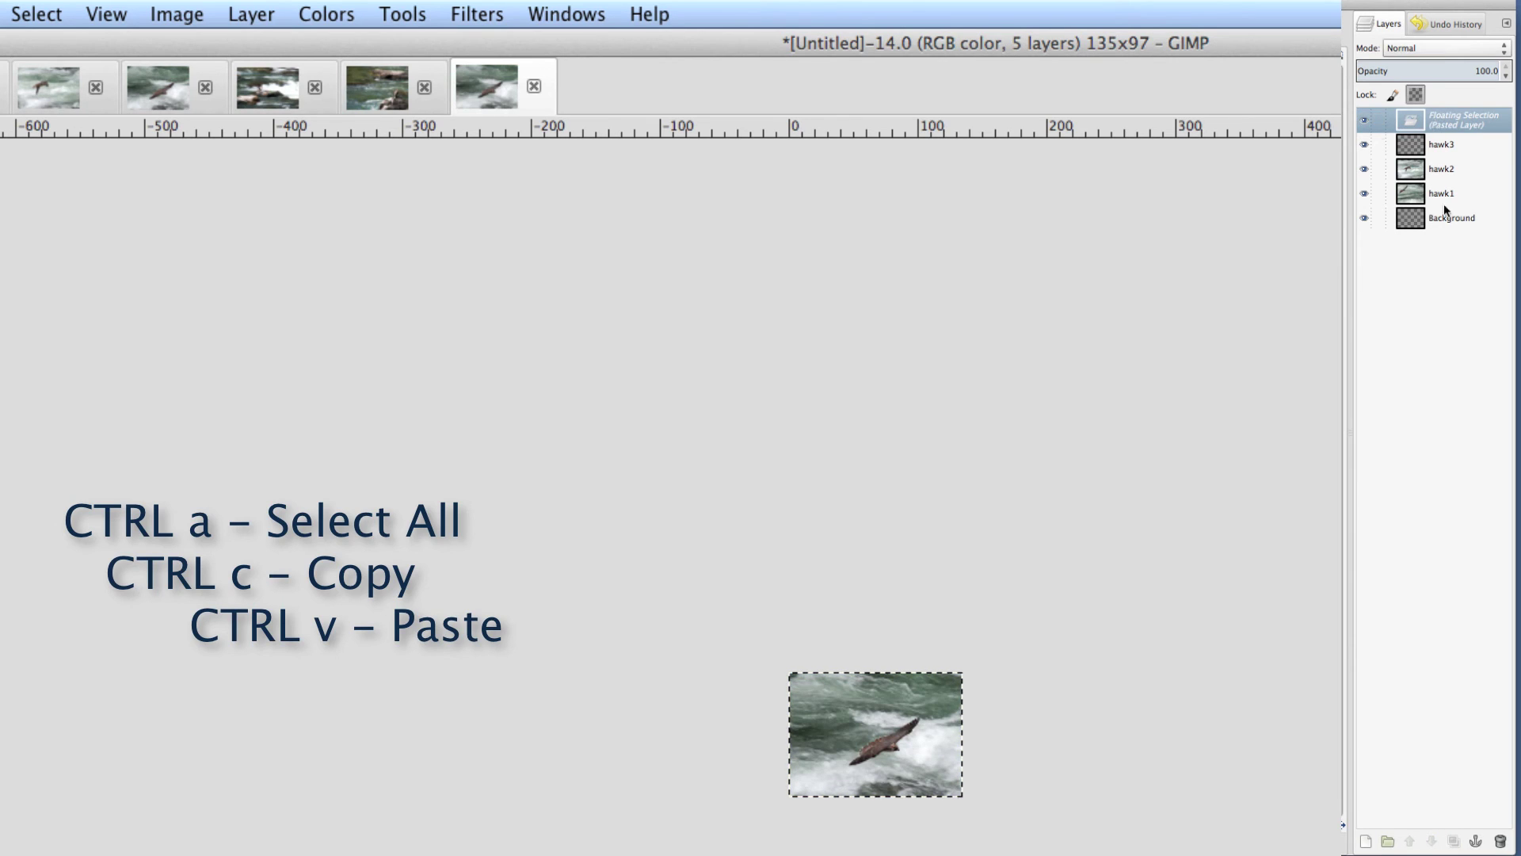
{"action": "left_click", "coordinate": [1475, 842]}
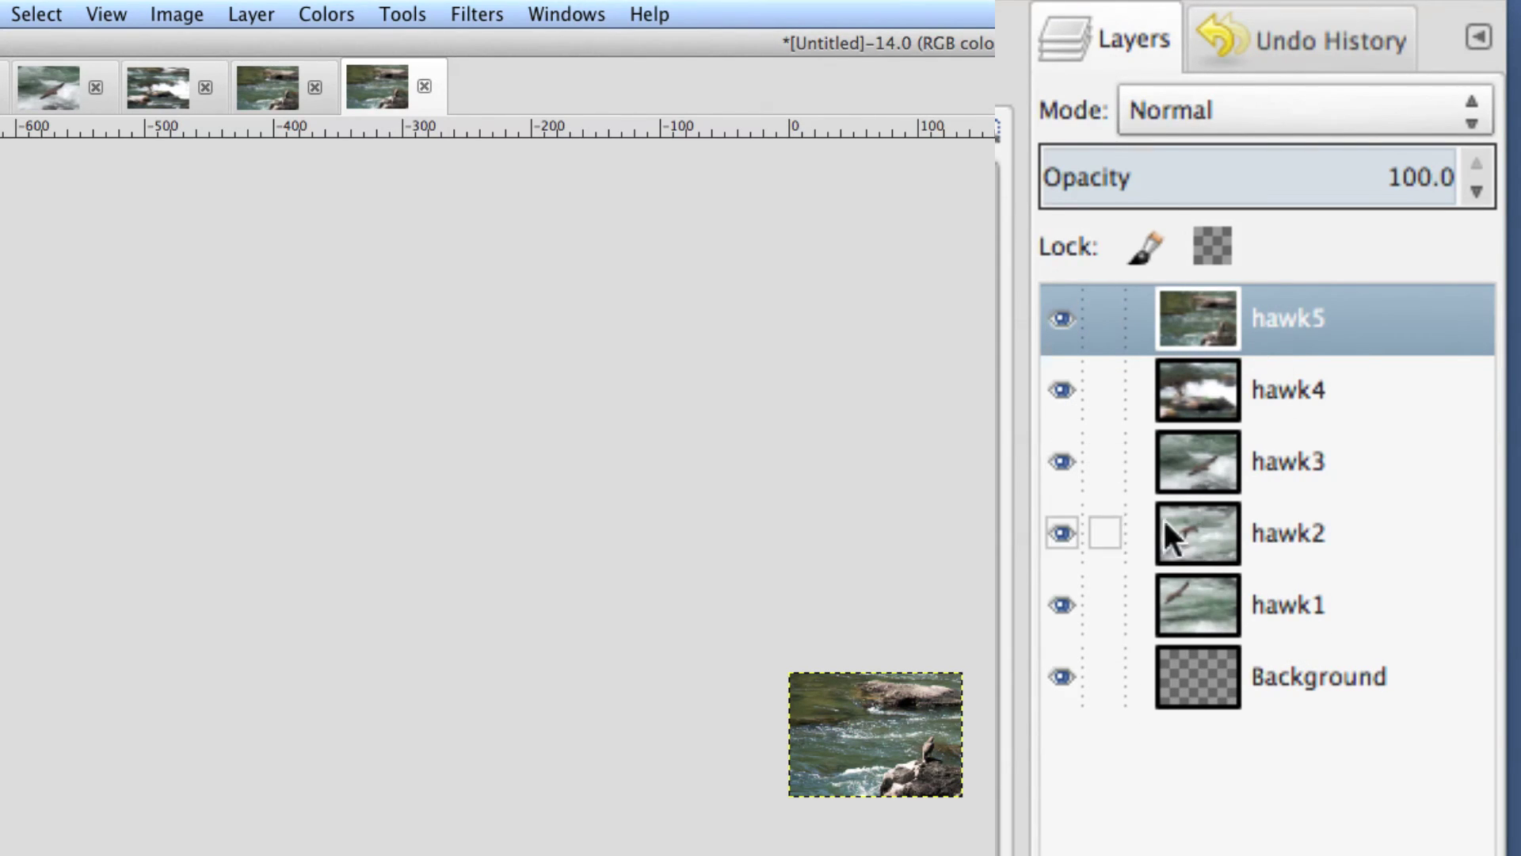
- Select the hawk4, hawk3 and hawk2 layers in turn
{"action": "left_click", "coordinate": [1213, 391]}
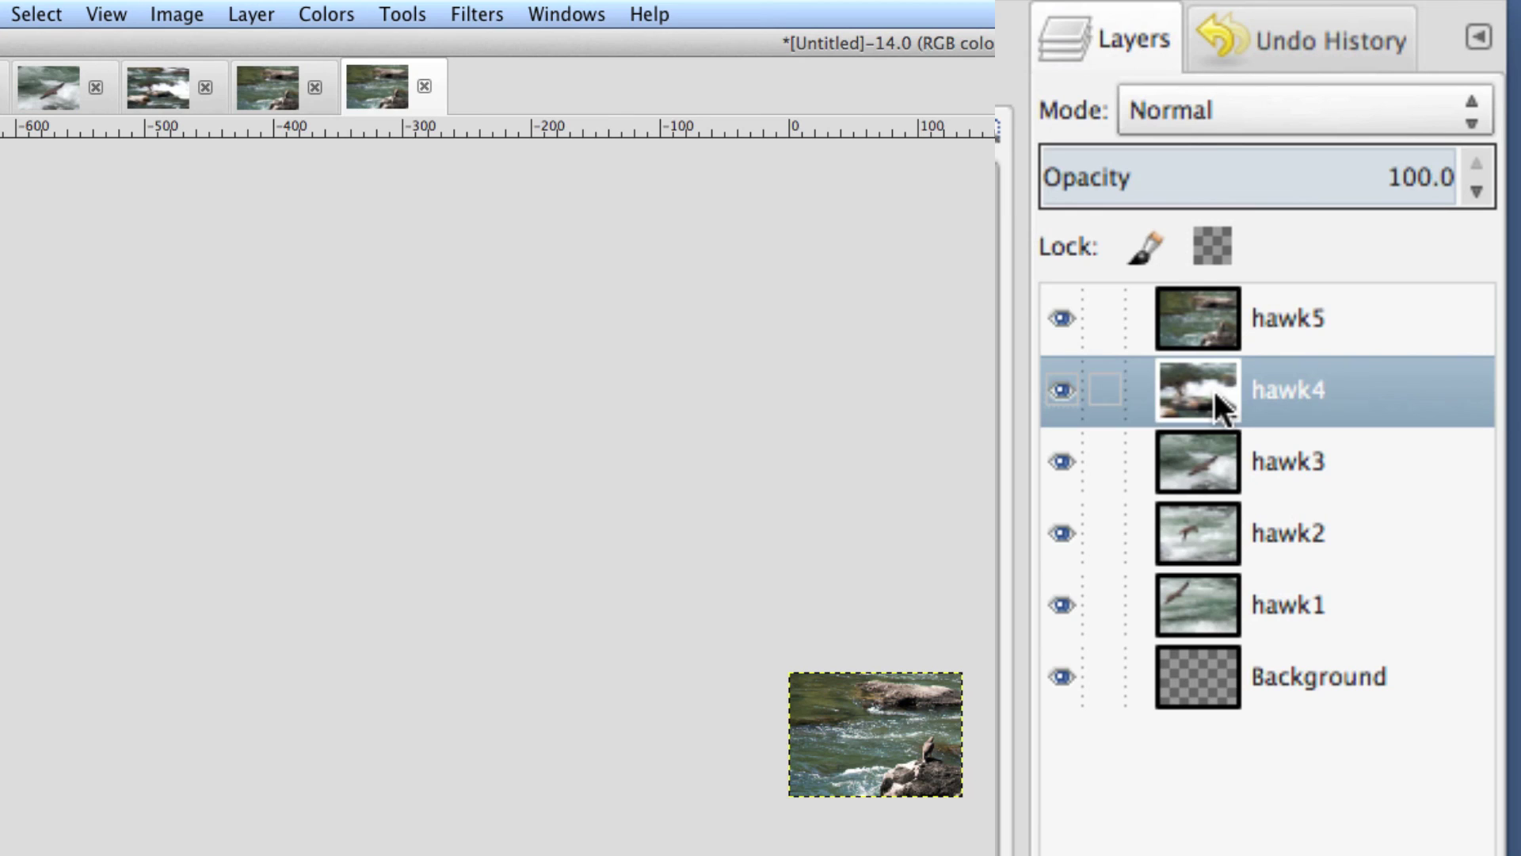
{"action": "left_click", "coordinate": [1301, 454]}
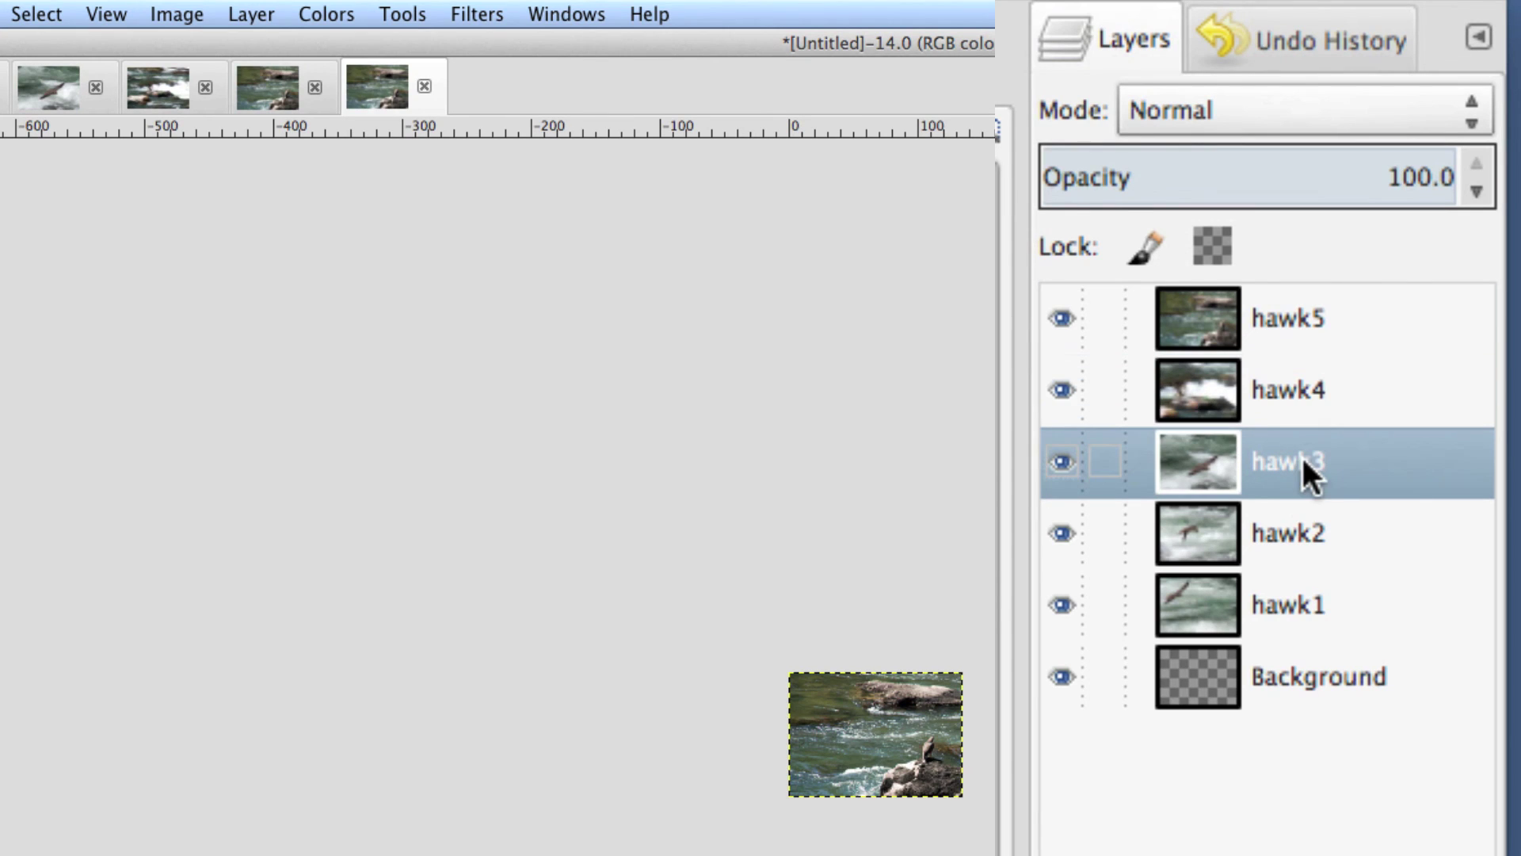
{"action": "left_click", "coordinate": [1277, 524]}
- Hide hawk5 down through hawk1 and Background to preview each frame
{"action": "left_click_drag", "start_coordinate": [1049, 318], "coordinate": [1055, 377]}
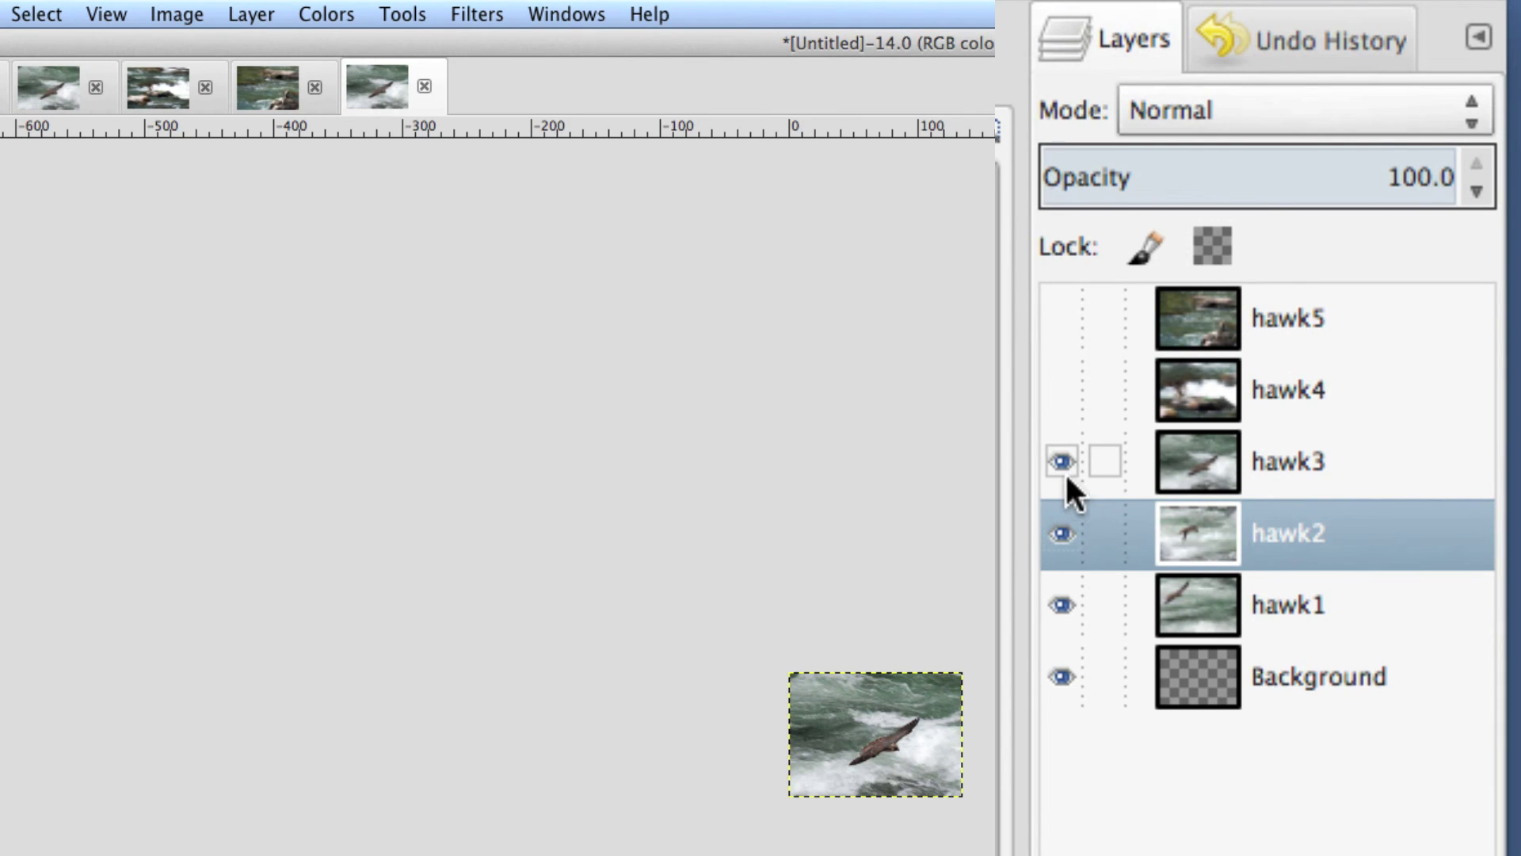
{"action": "left_click", "coordinate": [1061, 464]}
{"action": "left_click", "coordinate": [1058, 535]}
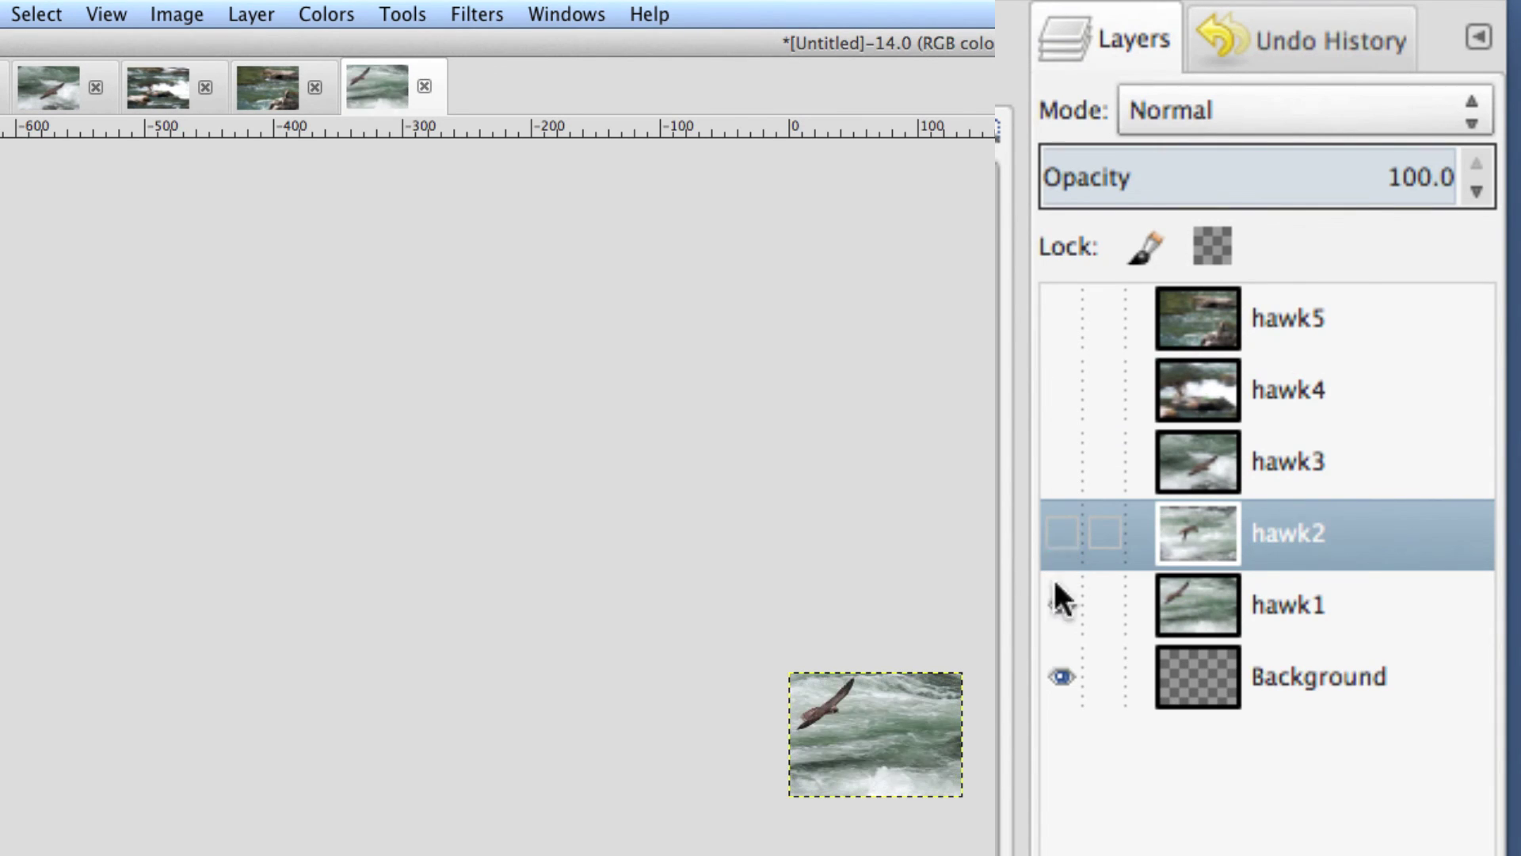
{"action": "left_click", "coordinate": [1062, 605]}
{"action": "left_click", "coordinate": [1056, 678]}
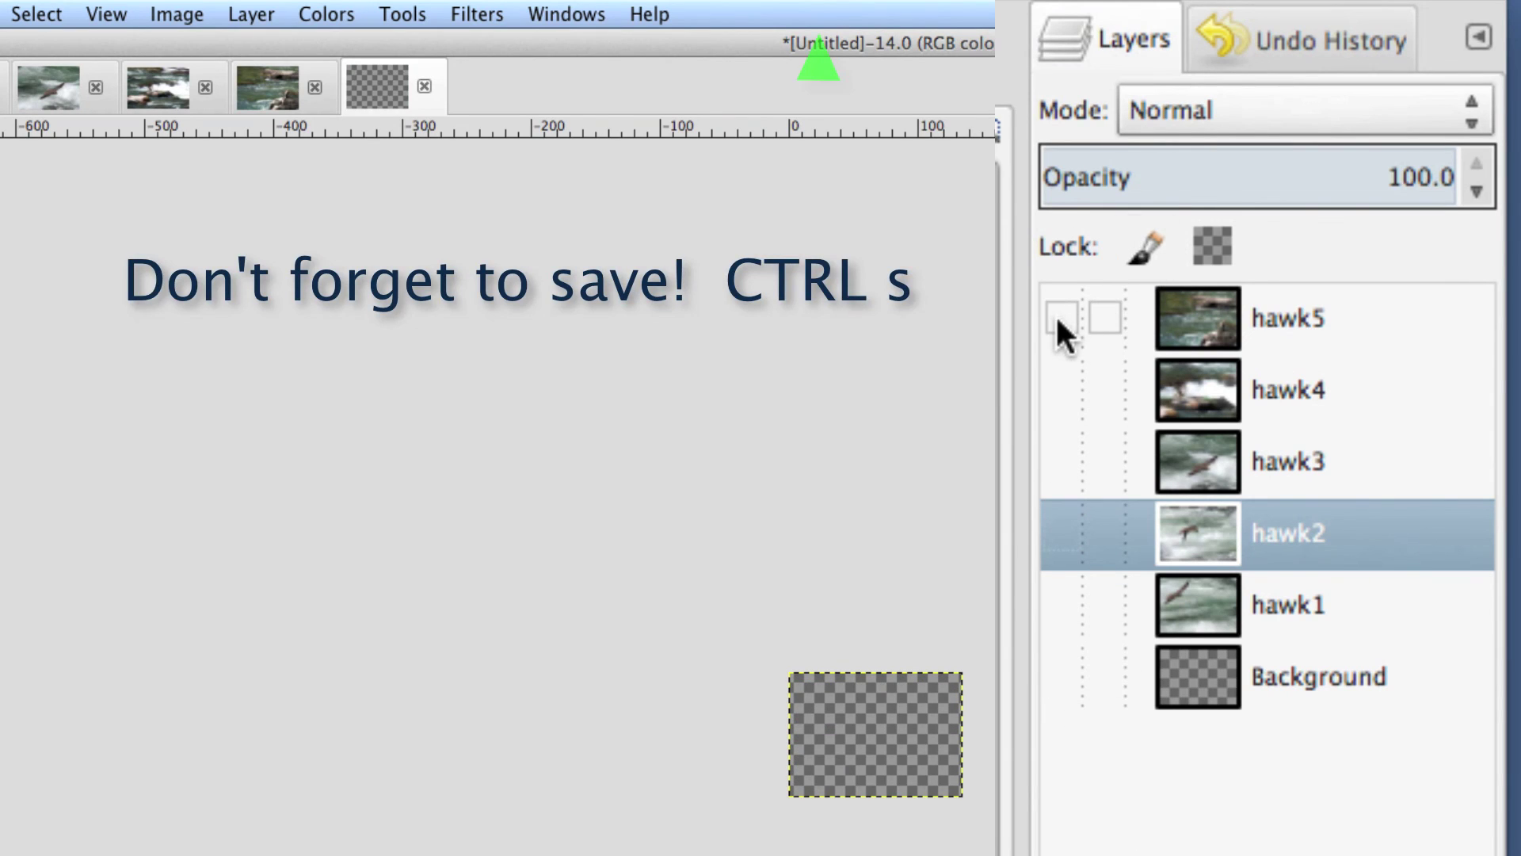
- Make the hawk5, hawk4, hawk3 and hawk2 layers visible again
{"action": "left_click", "coordinate": [1056, 314]}
{"action": "left_click", "coordinate": [1059, 357]}
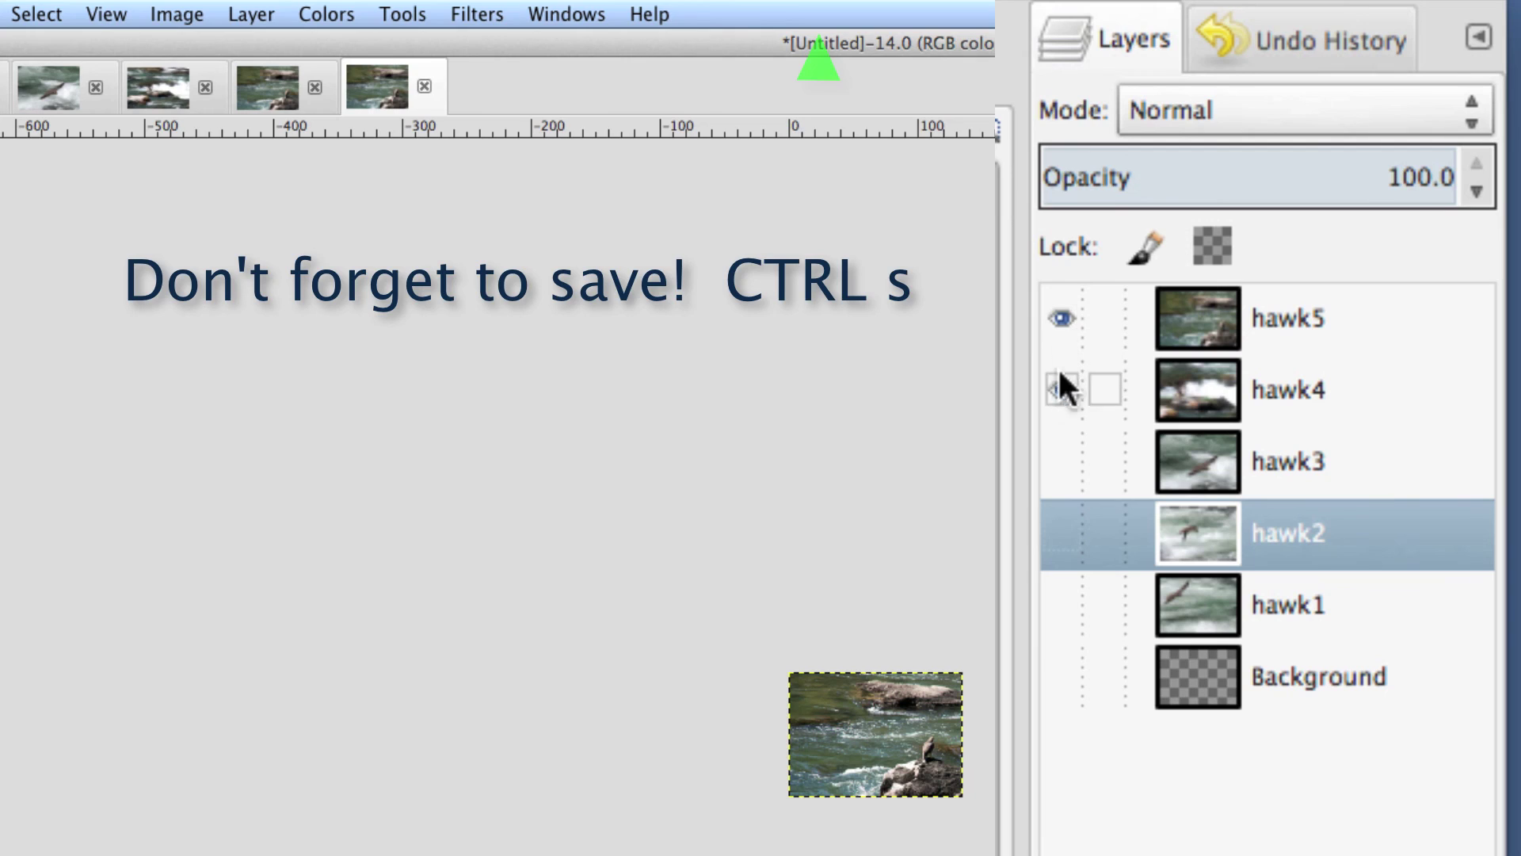
{"action": "left_click", "coordinate": [1060, 454]}
{"action": "left_click", "coordinate": [1056, 535]}
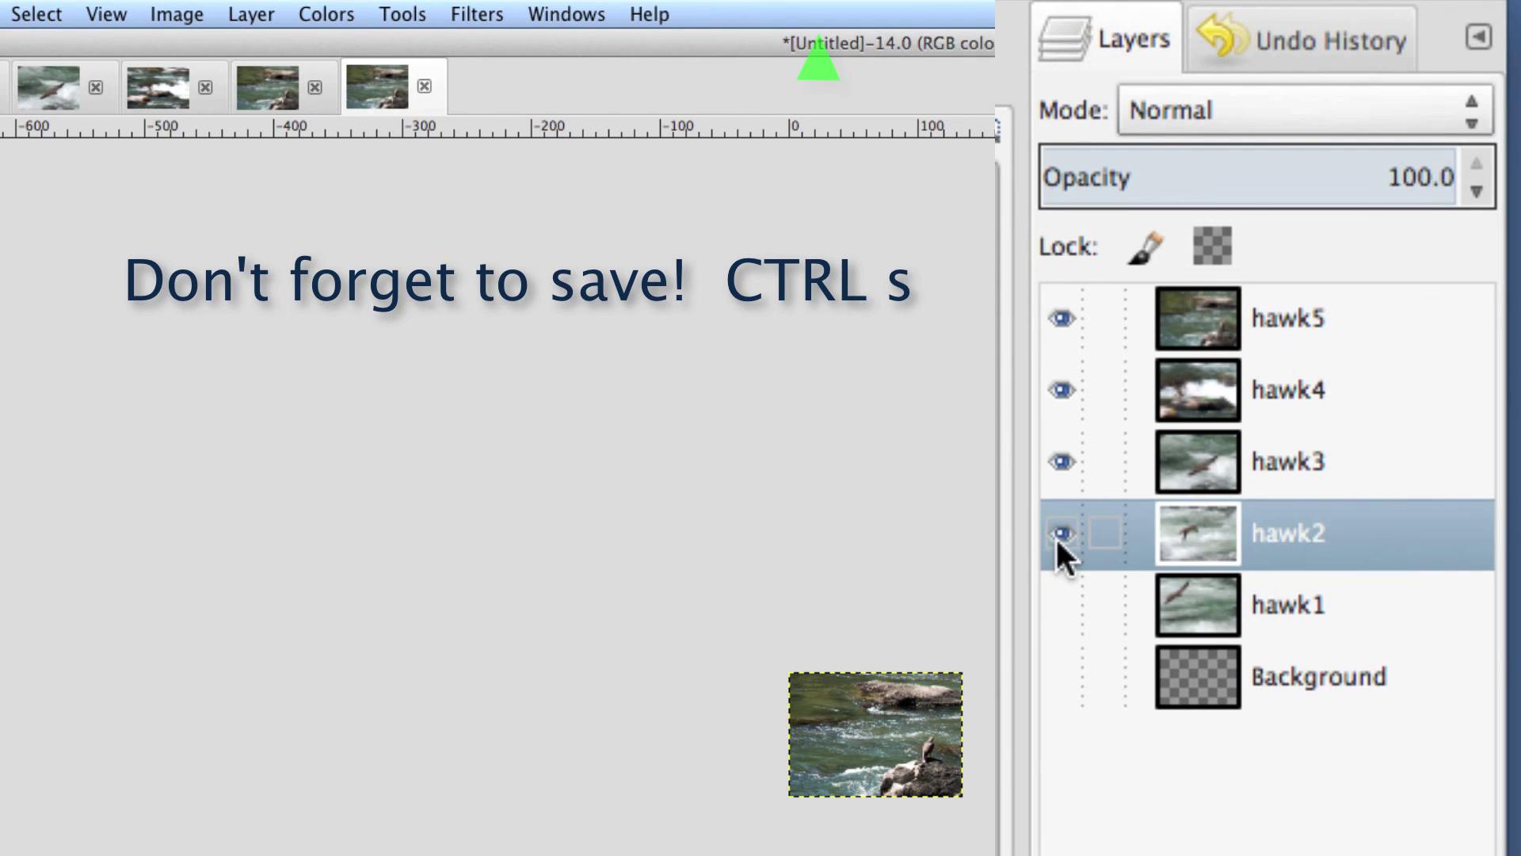